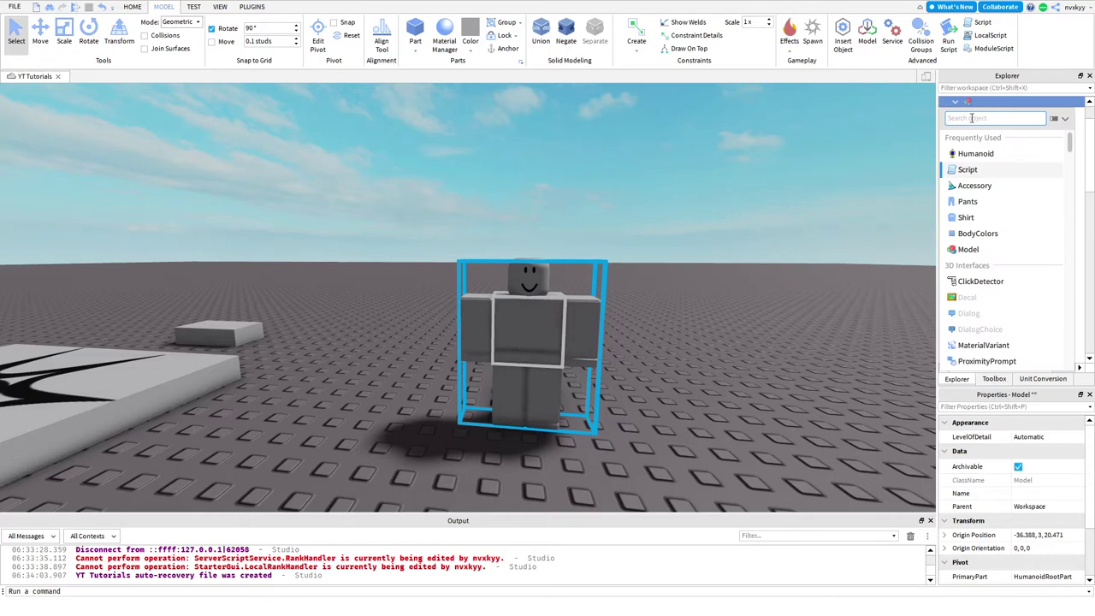
# Step: Add a BillboardGui inside the rig's Head and insert a Frame into it
pyautogui.click(978, 138)
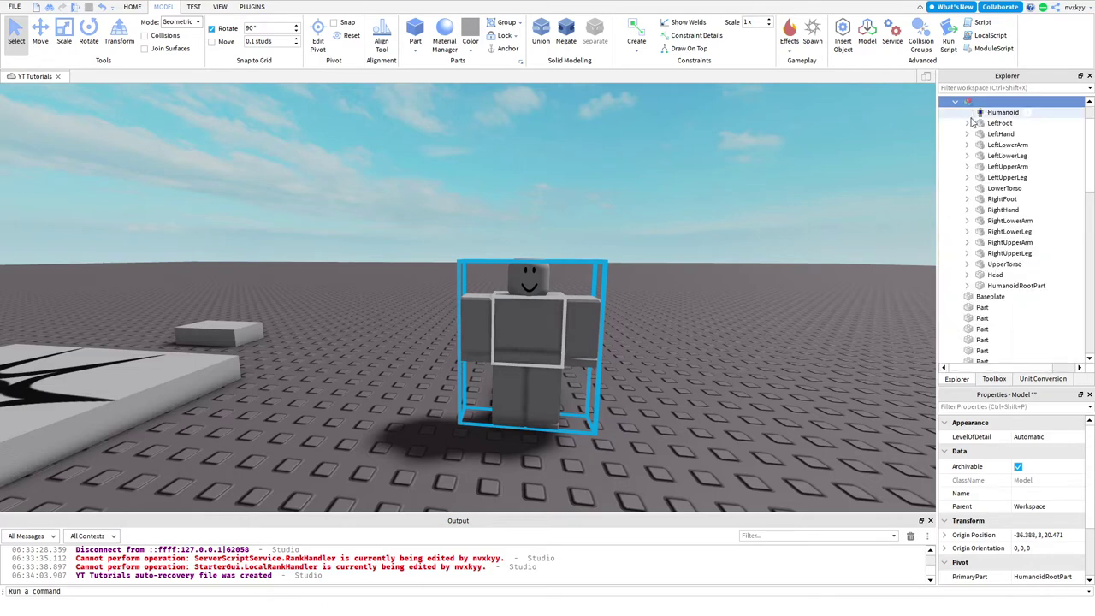
pyautogui.moveTo(1003, 301); pyautogui.dragTo(997, 275)
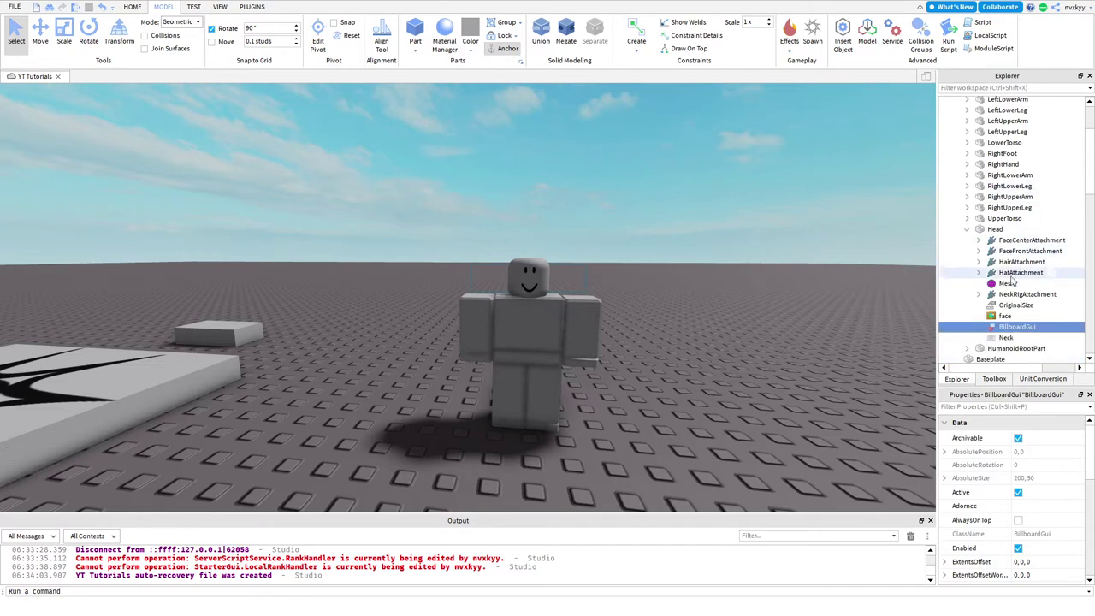
pyautogui.click(1044, 327)
pyautogui.click(969, 119)
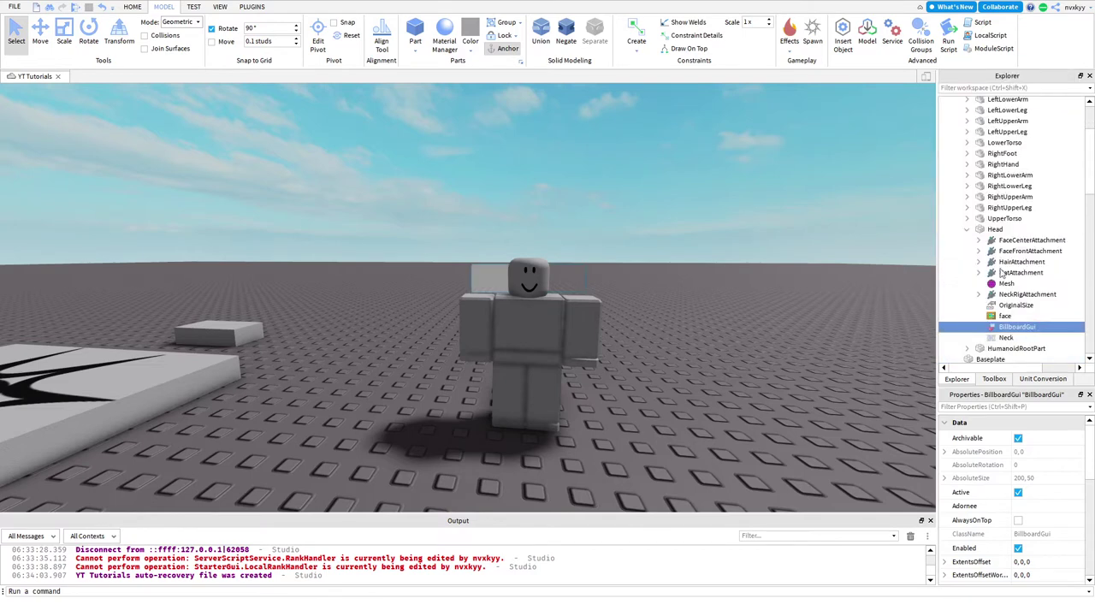
# Step: Set the Frame's horizontal size to scale 4 with offset 0
pyautogui.scroll(-3, 1044, 533)
pyautogui.scroll(-3, 1044, 530)
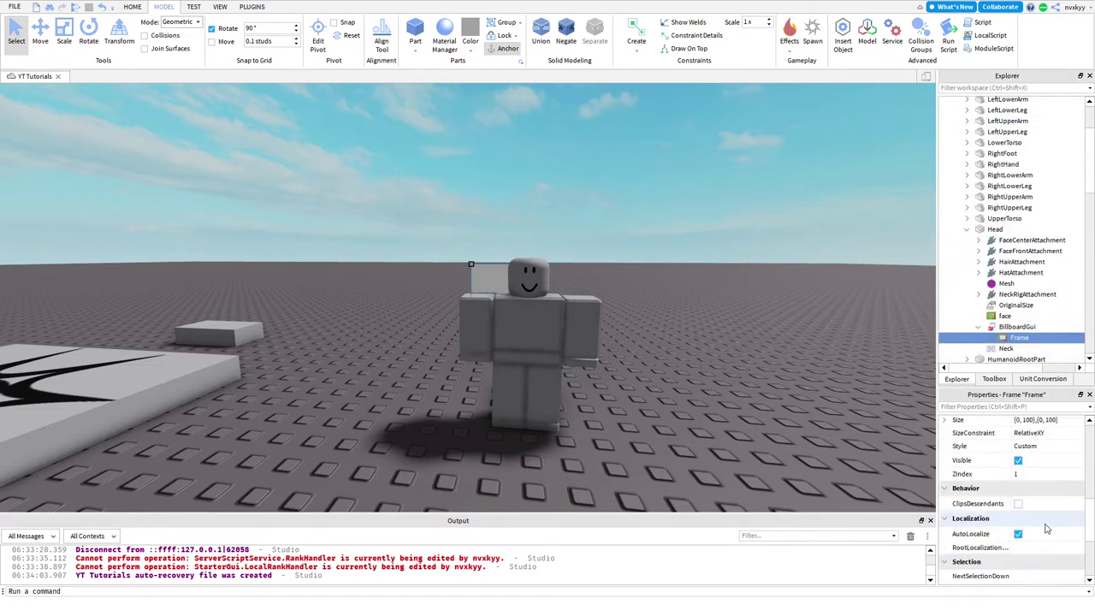
pyautogui.doubleClick(1026, 502)
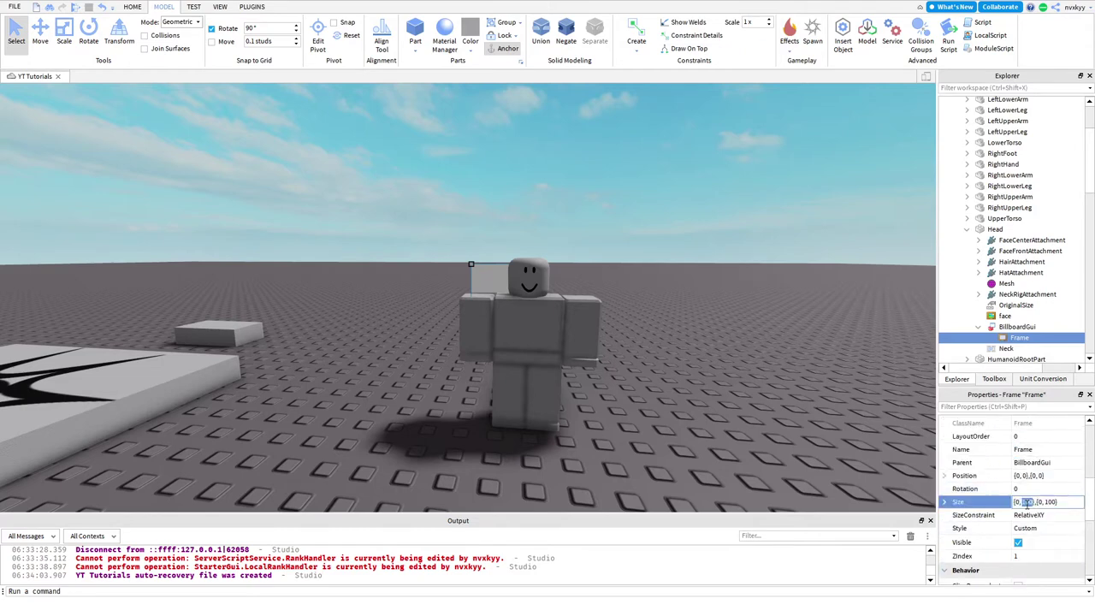
pyautogui.write('0')
pyautogui.press('BackSpace')
pyautogui.write('4')
pyautogui.press('Return')
# Step: Try to change the Frame's vertical offset directly in the combined Size value
pyautogui.doubleClick(1043, 502)
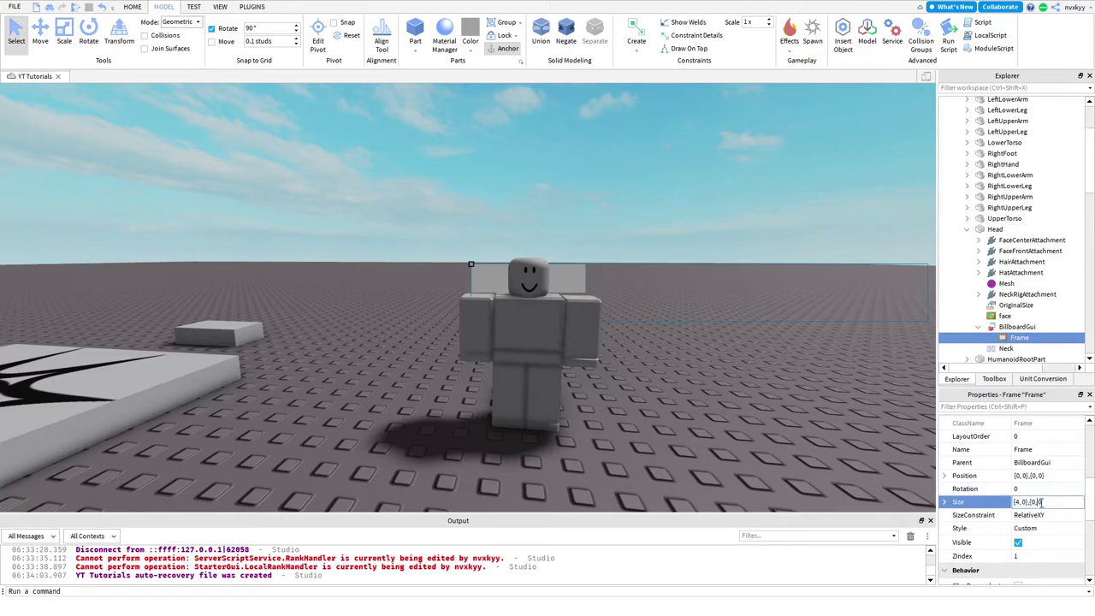
pyautogui.press('BackSpace')
pyautogui.press('Return')
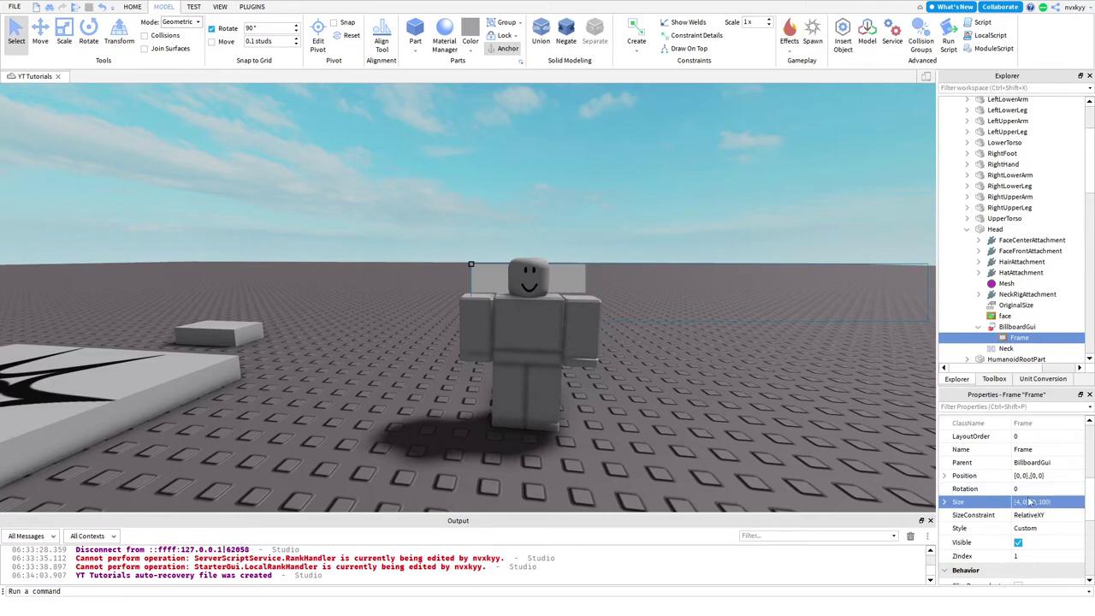
# Step: Expand the Frame's Size components and set the Y offset to 0 and the Y scale to 1
pyautogui.click(945, 504)
pyautogui.click(965, 517)
pyautogui.click(955, 516)
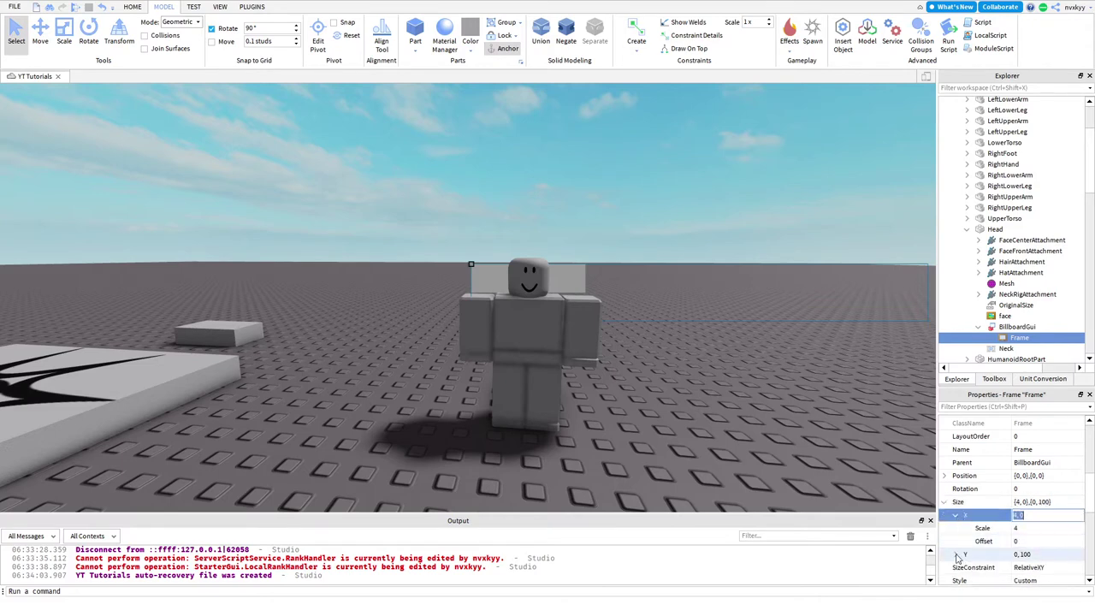
pyautogui.click(1007, 555)
pyautogui.click(956, 554)
pyautogui.click(1027, 581)
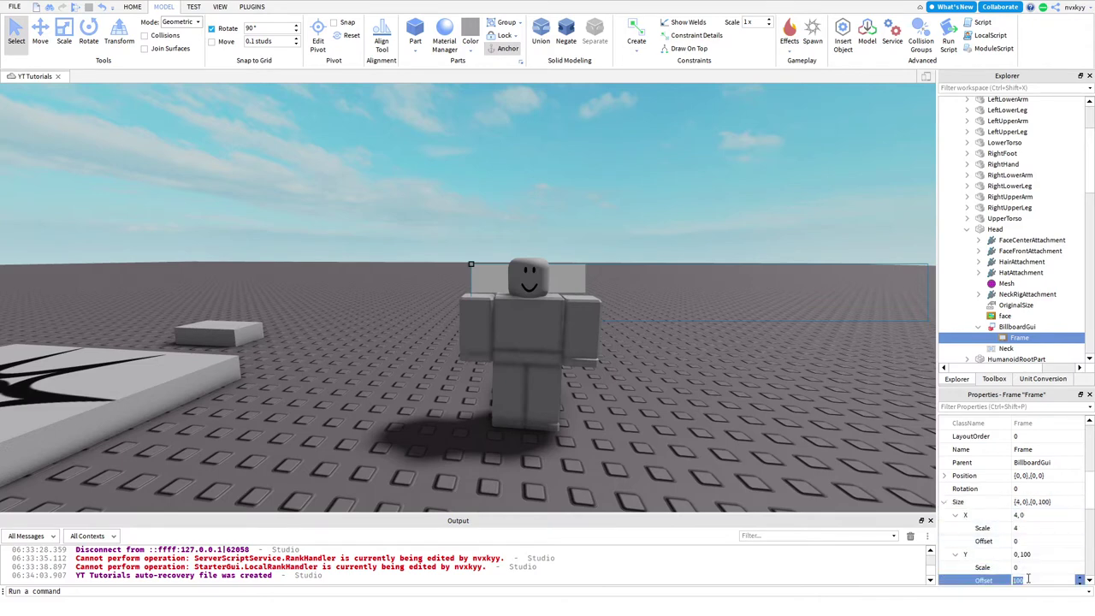
pyautogui.write('0')
pyautogui.click(1020, 565)
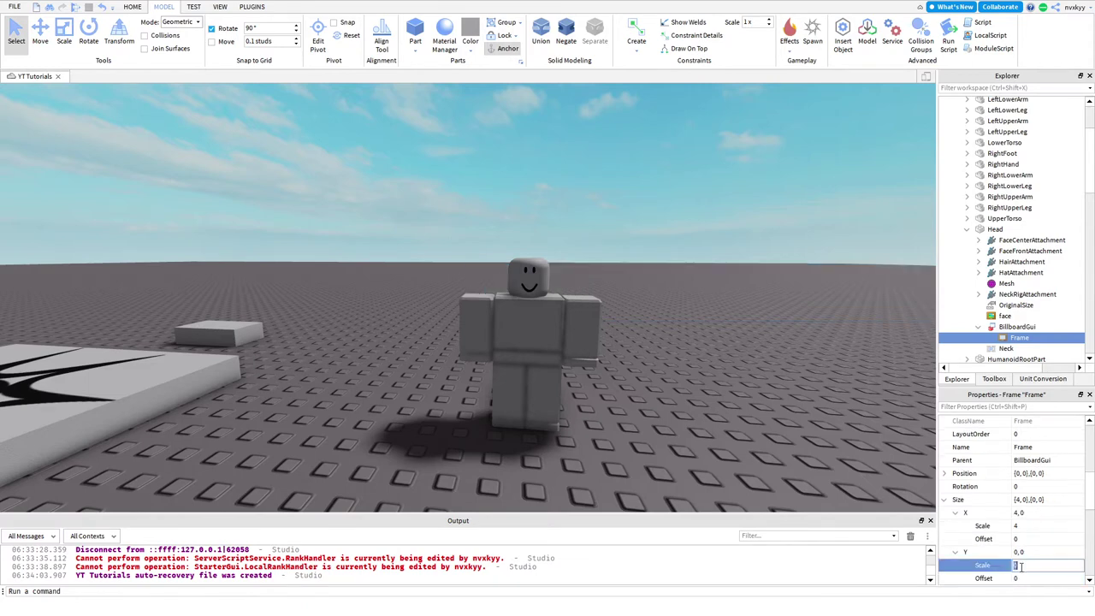
pyautogui.write('1')
pyautogui.press('Return')
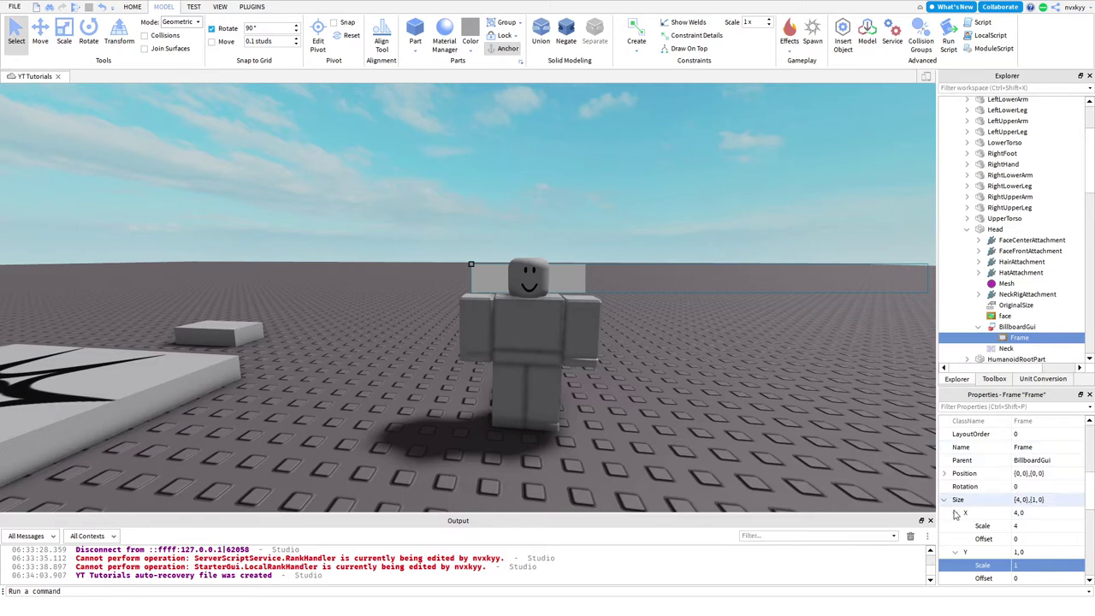
# Step: Examine the billboard frame over the rig from different distances and angles
pyautogui.click(563, 373)
pyautogui.moveTo(563, 373); pyautogui.dragTo(571, 370, button='right')
pyautogui.scroll(-3, 572, 371)
pyautogui.scroll(2, 499, 322)
pyautogui.moveTo(499, 322); pyautogui.dragTo(496, 317, button='right')
pyautogui.scroll(-5, 497, 319)
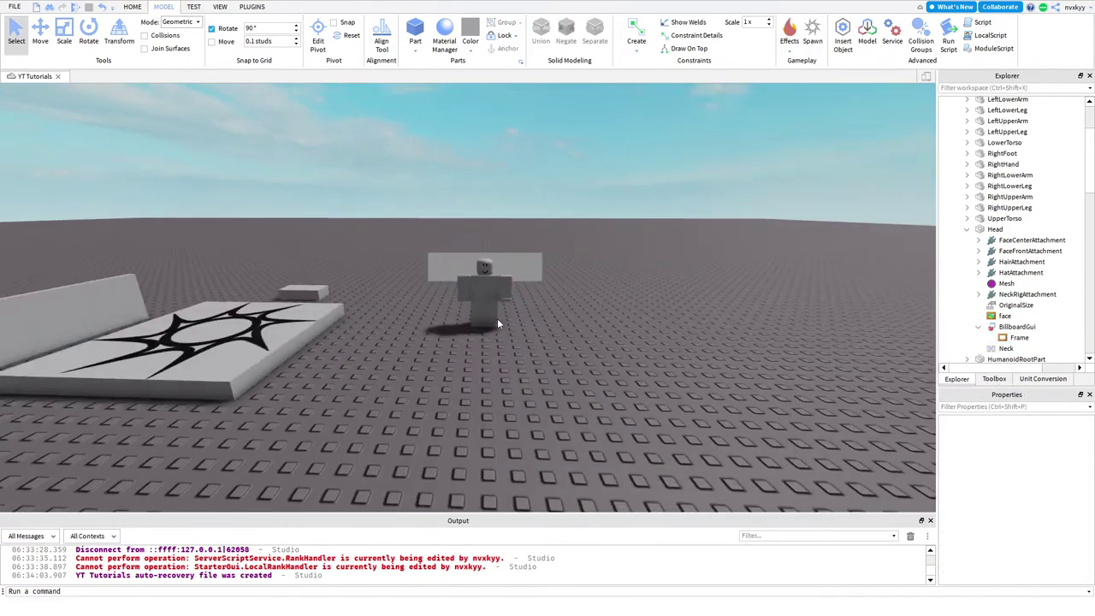
pyautogui.scroll(2, 492, 312)
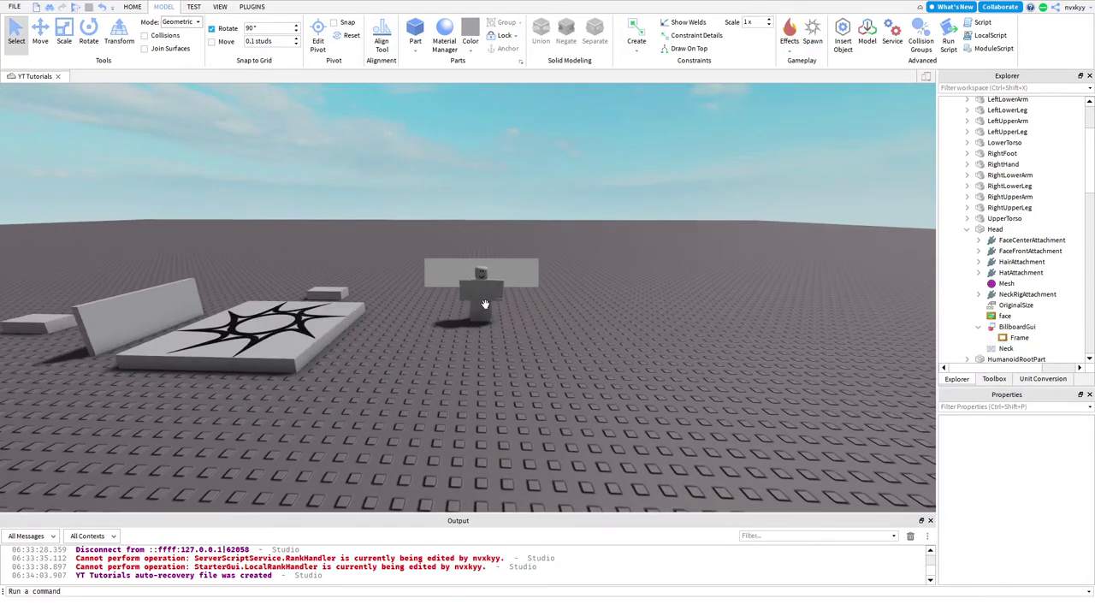
# Step: Set the size of the BillboardGui in the rig's Head to {4, 0},{1, 0}
pyautogui.click(485, 304)
pyautogui.scroll(2, 485, 305)
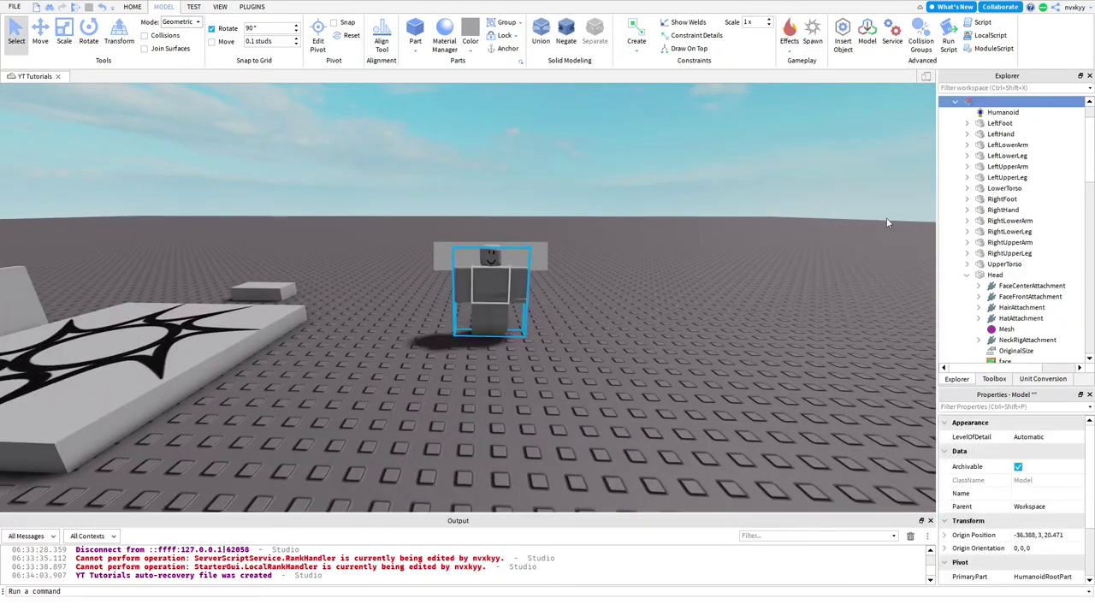
pyautogui.scroll(-1, 1005, 316)
pyautogui.scroll(-2, 1008, 318)
pyautogui.click(1016, 280)
pyautogui.scroll(-5, 1033, 462)
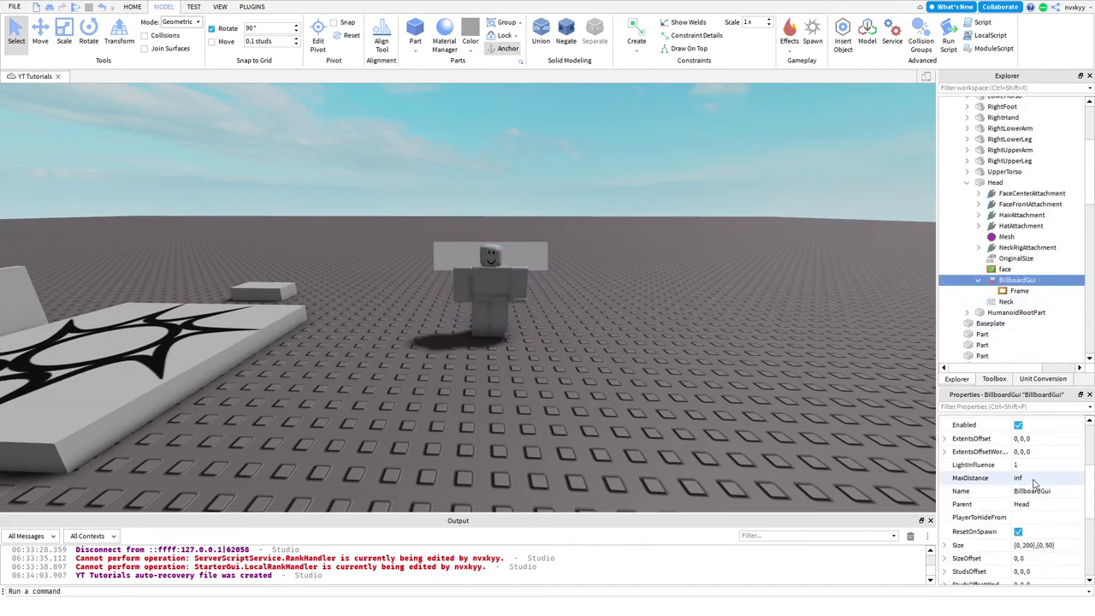
pyautogui.click(1026, 463)
pyautogui.doubleClick(1027, 463)
pyautogui.write('0')
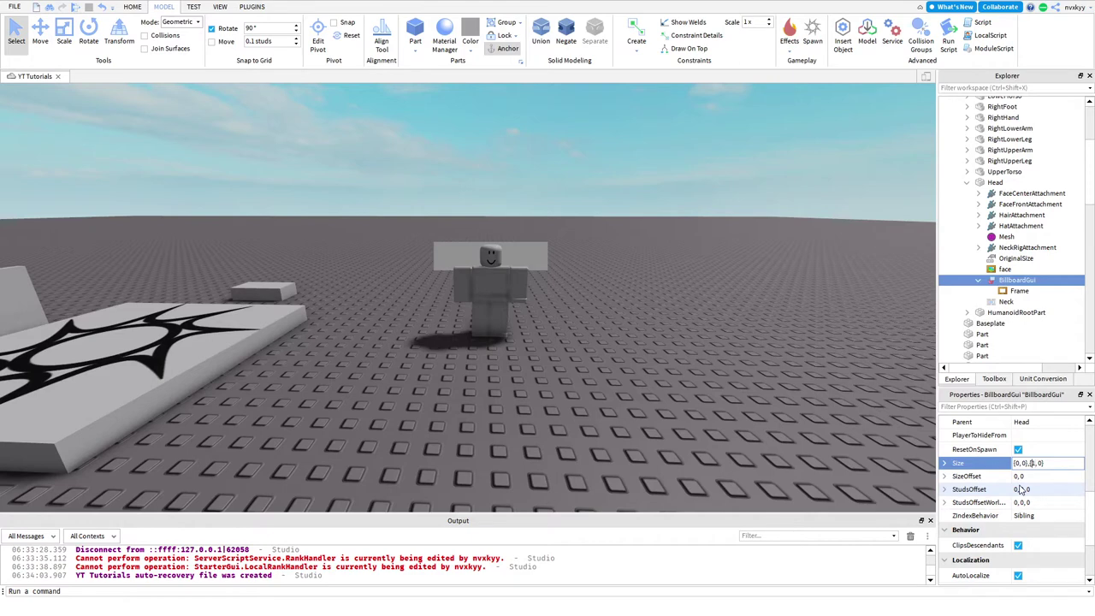
pyautogui.write('4')
pyautogui.press('Return')
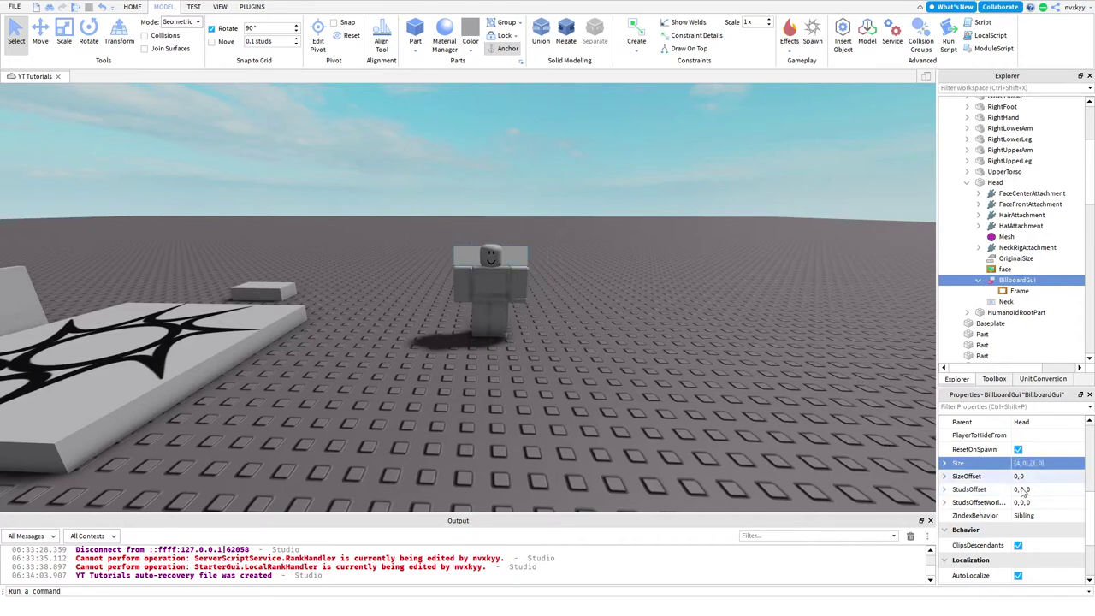
# Step: Raise the BillboardGui above the head by setting its StudsOffset to 0, 2, 0
pyautogui.click(1024, 492)
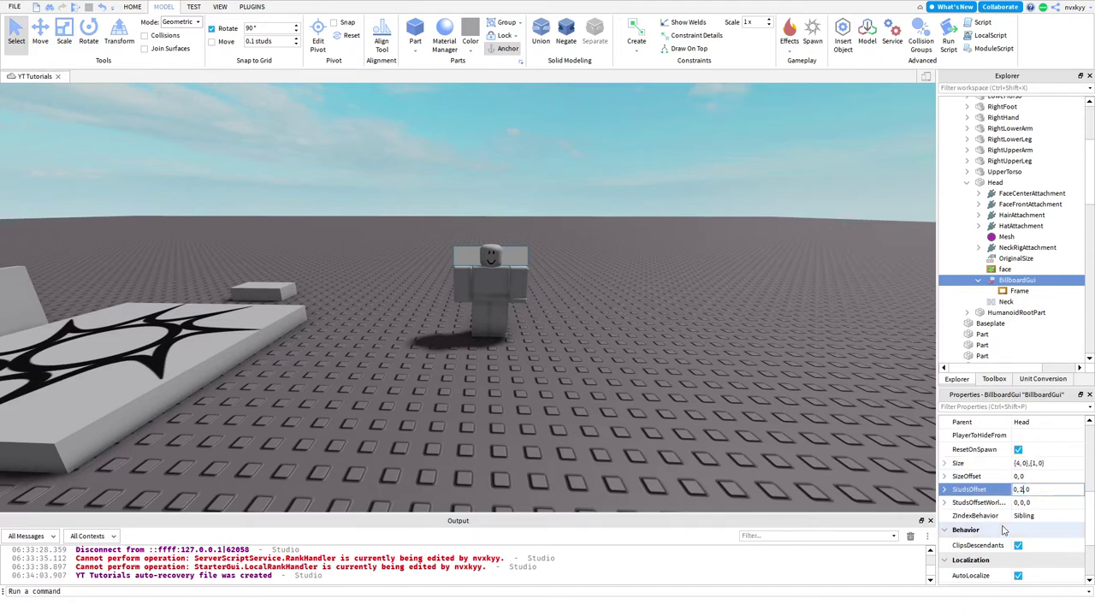
pyautogui.write('2')
pyautogui.press('Return')
# Step: Examine how the raised billboard scales above the rig from far away and up close
pyautogui.click(569, 383)
pyautogui.press('s')
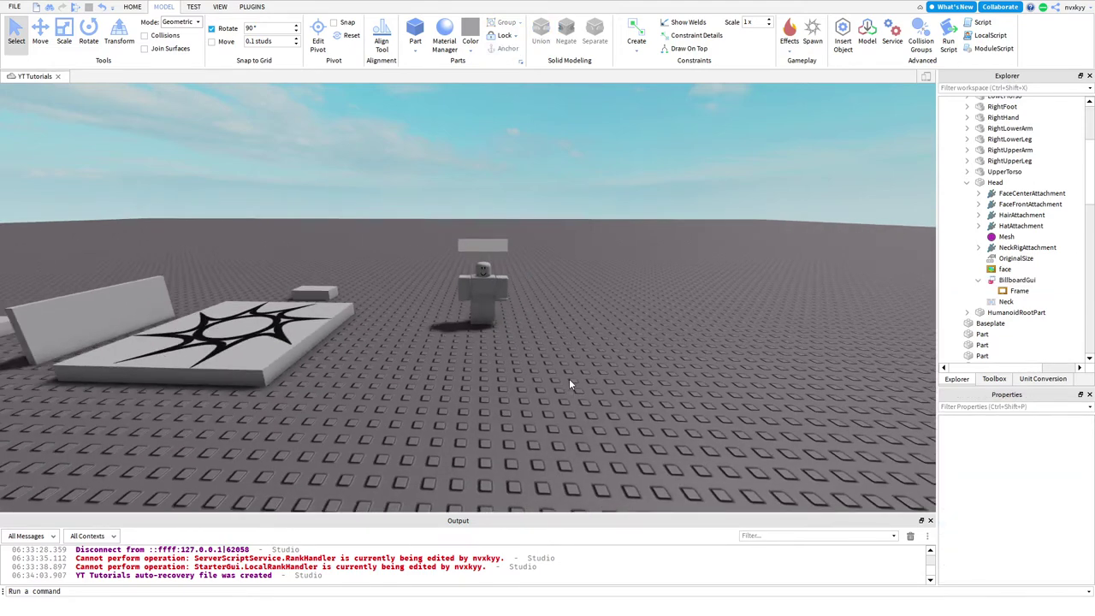
pyautogui.click(472, 293)
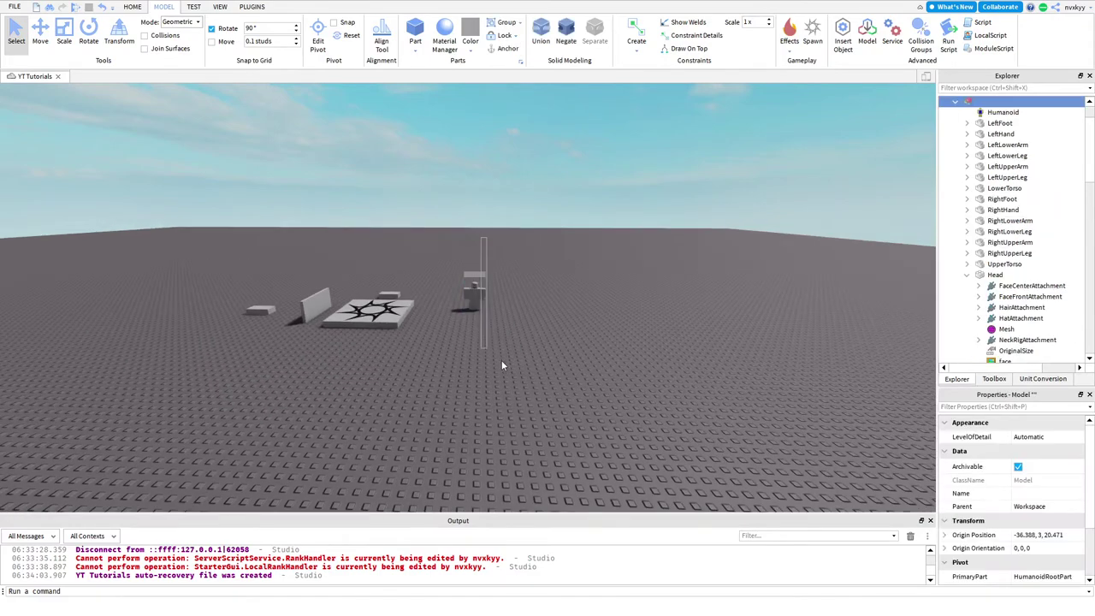
pyautogui.click(545, 334)
pyautogui.press('w')
pyautogui.moveTo(545, 333); pyautogui.dragTo(545, 334, button='right')
pyautogui.press('s')
pyautogui.press('w')
pyautogui.press('w')
# Step: Make the BillboardGui's Frame invisible by setting its background transparency to 1
pyautogui.click(508, 454)
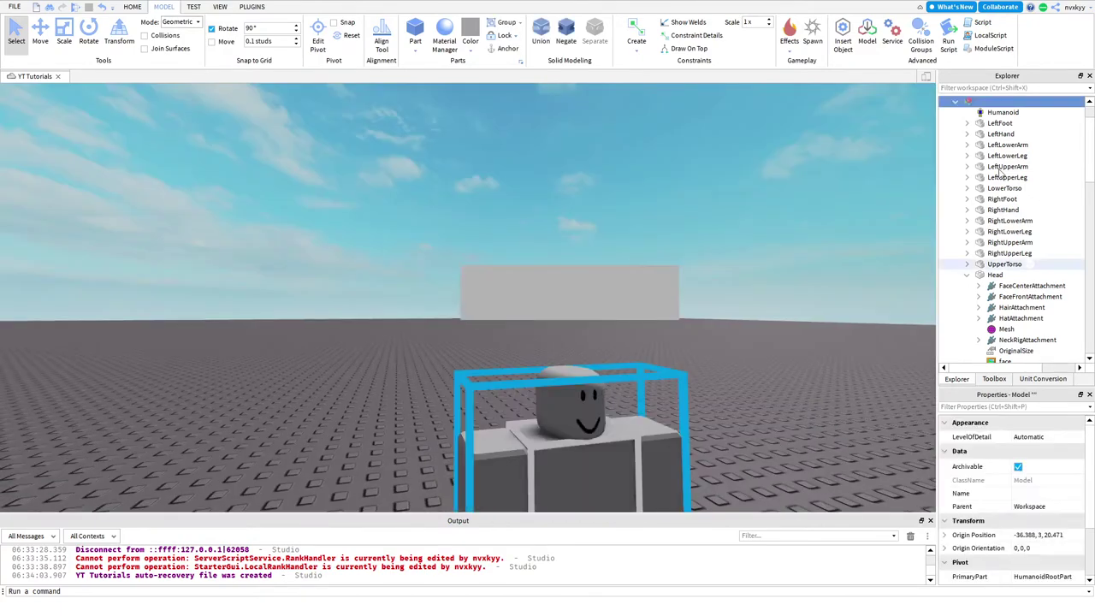
pyautogui.scroll(-4, 1033, 157)
pyautogui.click(1016, 261)
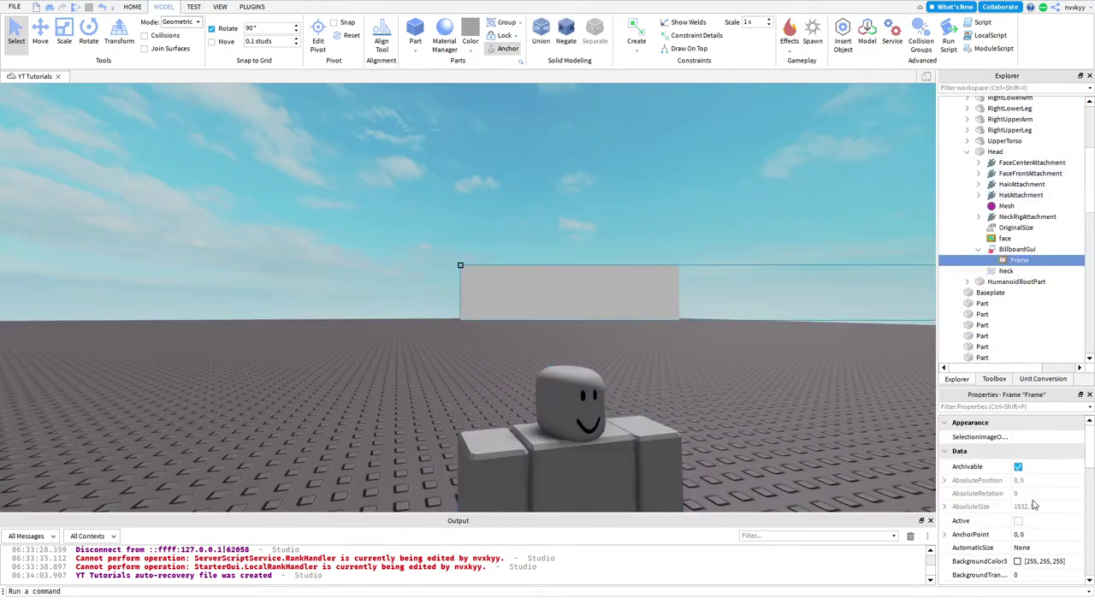
pyautogui.scroll(-3, 1027, 514)
pyautogui.scroll(-1, 1030, 537)
pyautogui.scroll(1, 1029, 531)
pyautogui.click(1026, 493)
pyautogui.write('1')
pyautogui.press('Return')
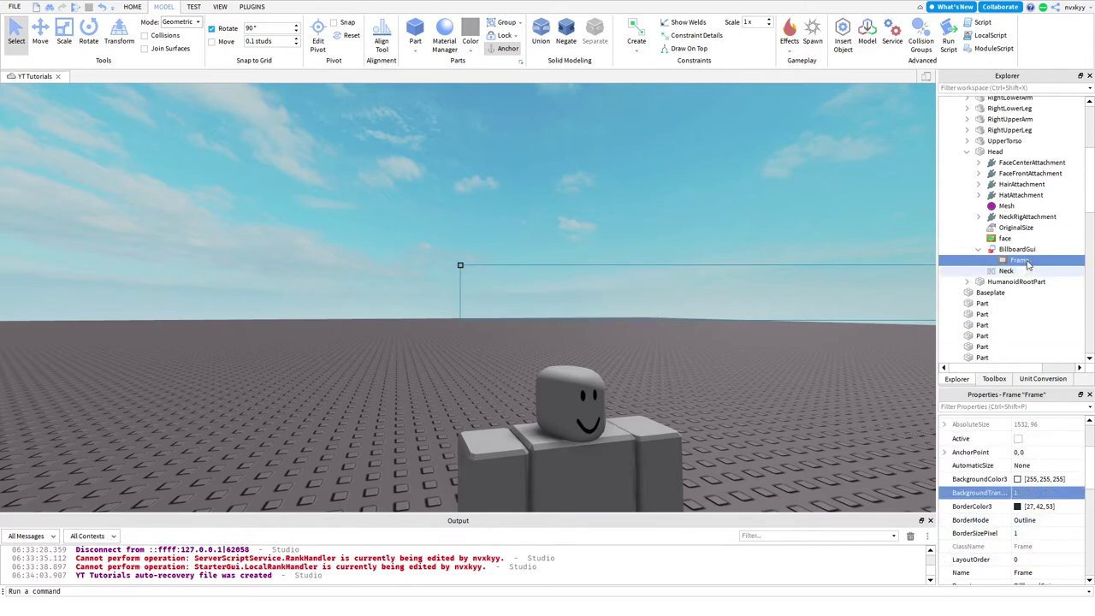
# Step: Add a TextLabel inside the Frame and duplicate it
pyautogui.click(1076, 260)
pyautogui.click(979, 314)
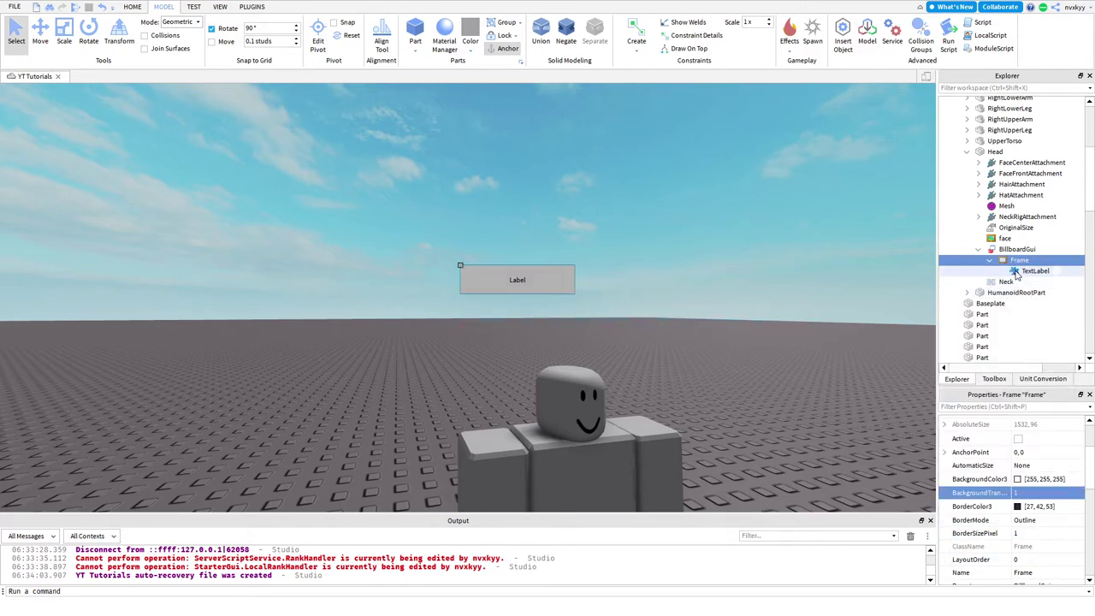
pyautogui.hotkey('ctrl', 'd')
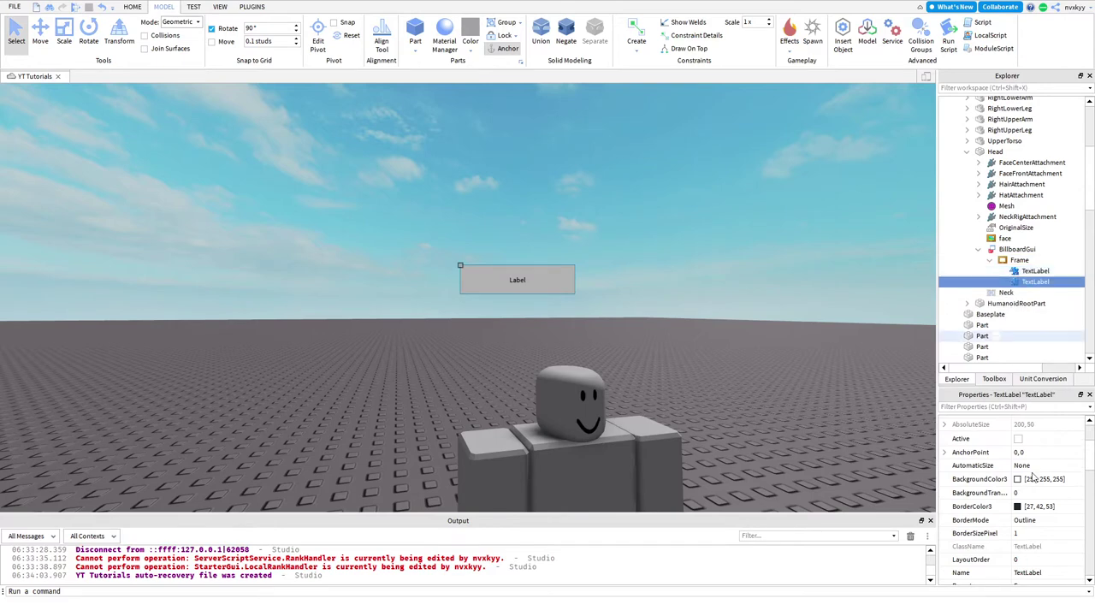
# Step: Set the duplicate TextLabel's position to {0, 0},{0.5, 0} so it sits below the first label
pyautogui.scroll(-3, 1037, 530)
pyautogui.click(1035, 542)
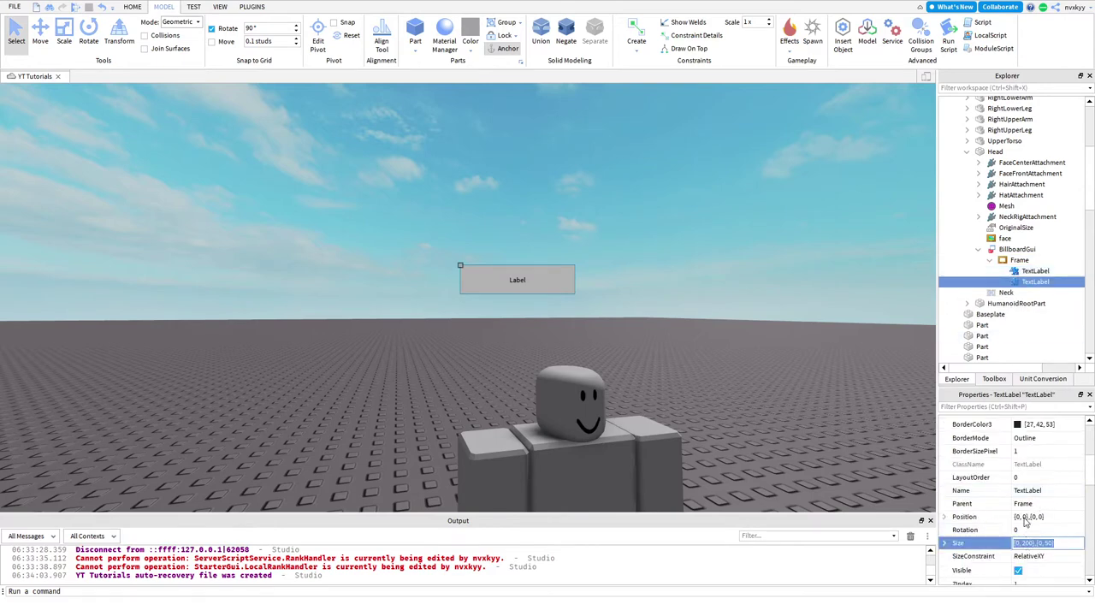
pyautogui.click(1031, 516)
pyautogui.click(1031, 516)
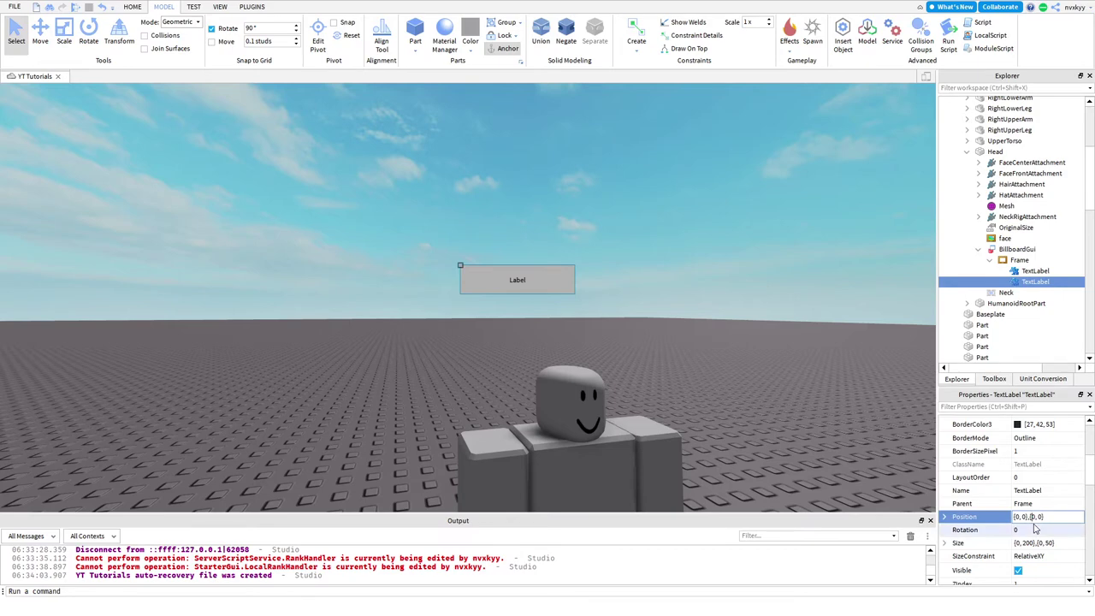
pyautogui.write('.5')
pyautogui.press('Return')
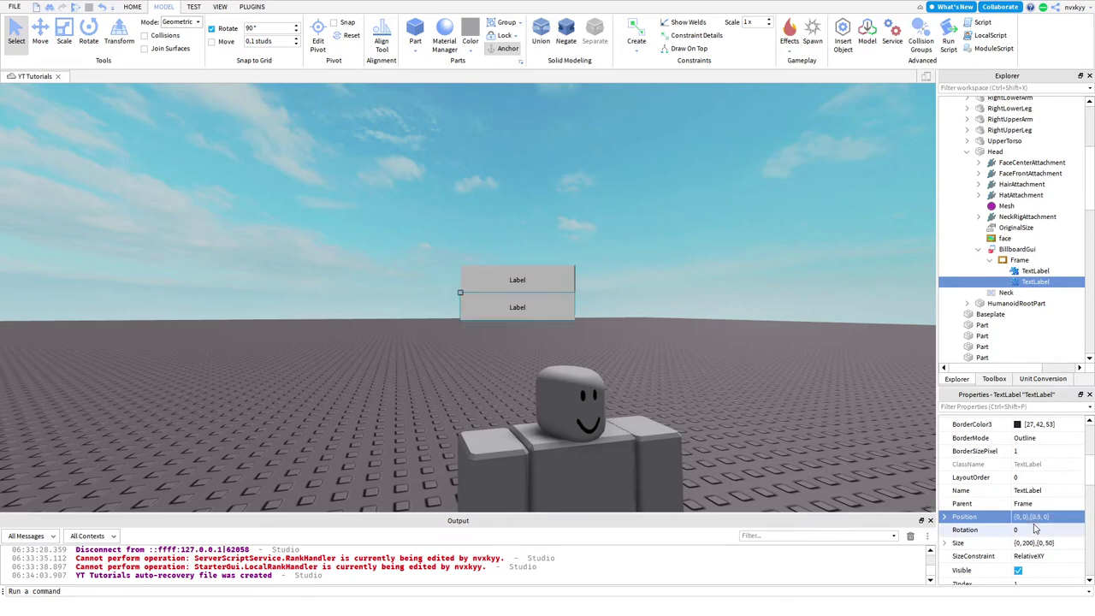
# Step: Set the duplicate TextLabel's size to {1, 0},{0.5, 0}
pyautogui.moveTo(622, 224); pyautogui.dragTo(623, 225, button='right')
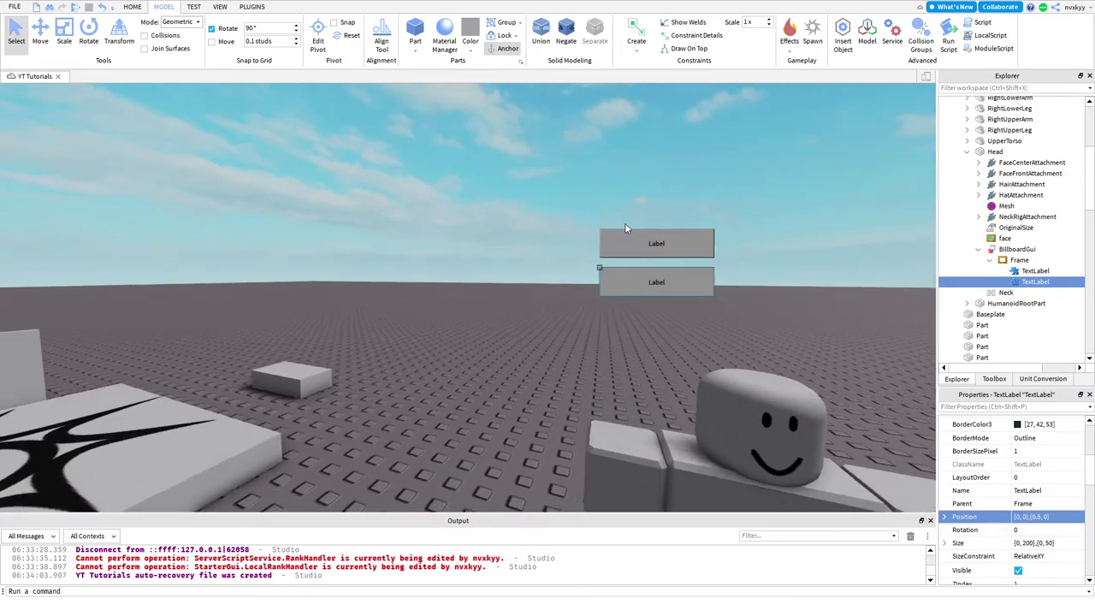
pyautogui.scroll(-8, 536, 357)
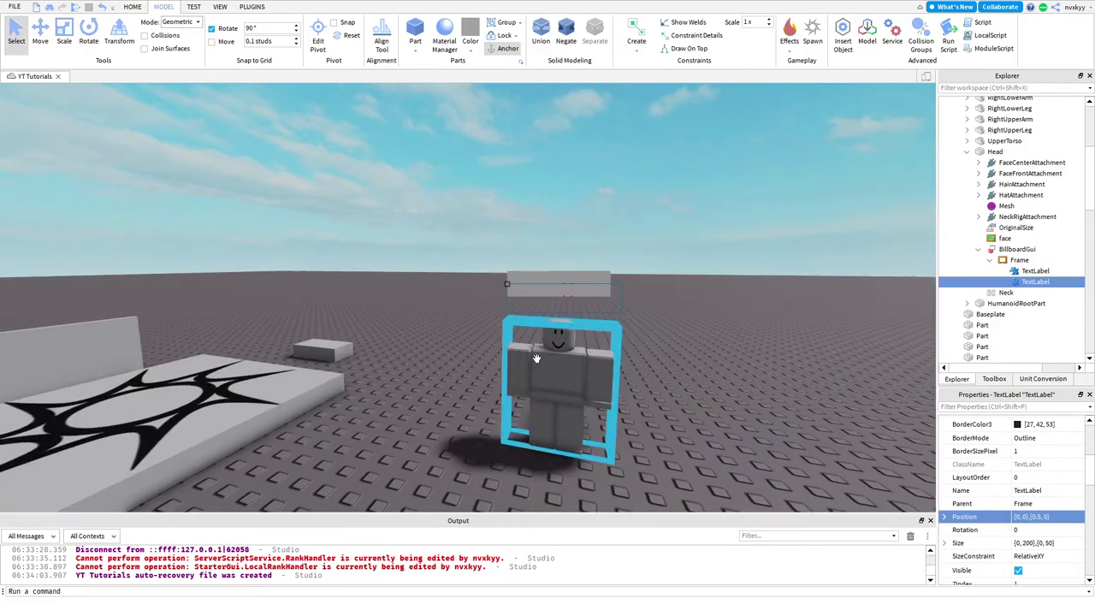
pyautogui.scroll(8, 424, 325)
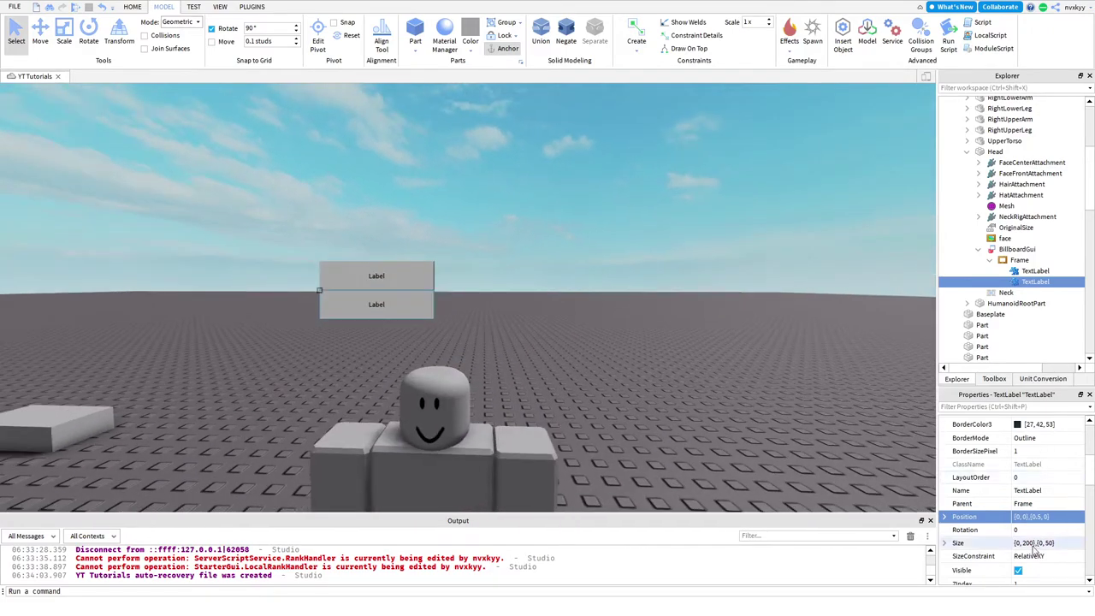
pyautogui.doubleClick(1027, 543)
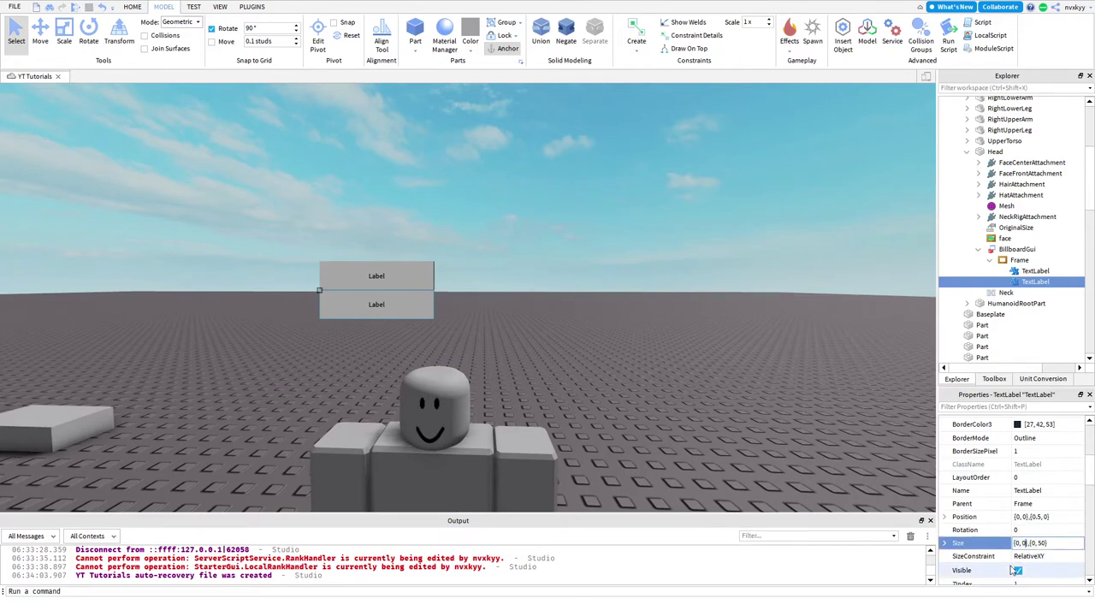
pyautogui.press('BackSpace')
pyautogui.write('1')
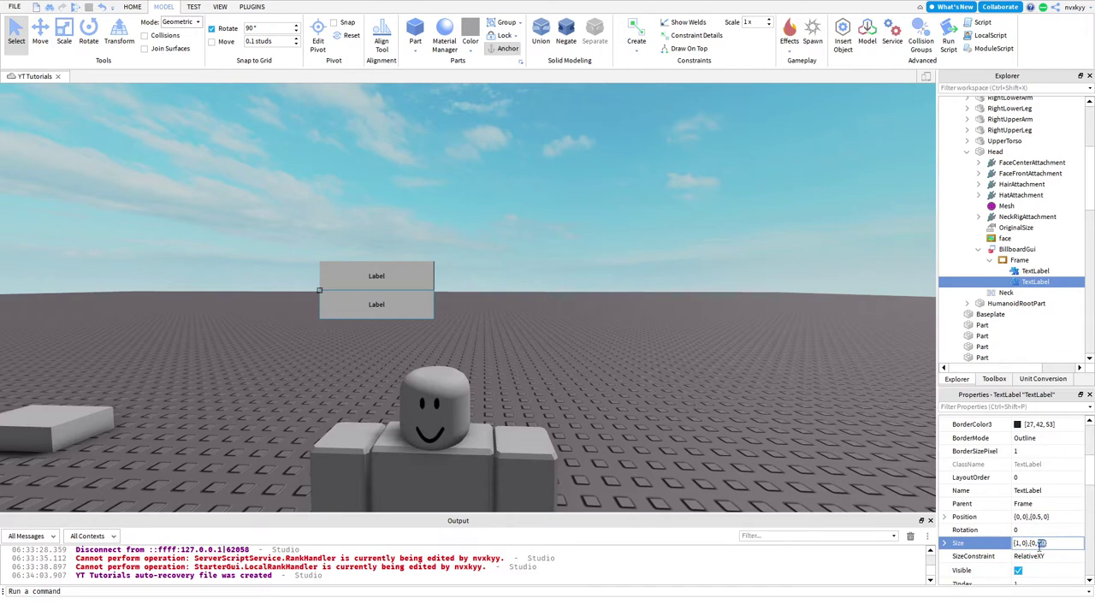
pyautogui.write('.5')
pyautogui.press('Return')
pyautogui.scroll(-2, 774, 462)
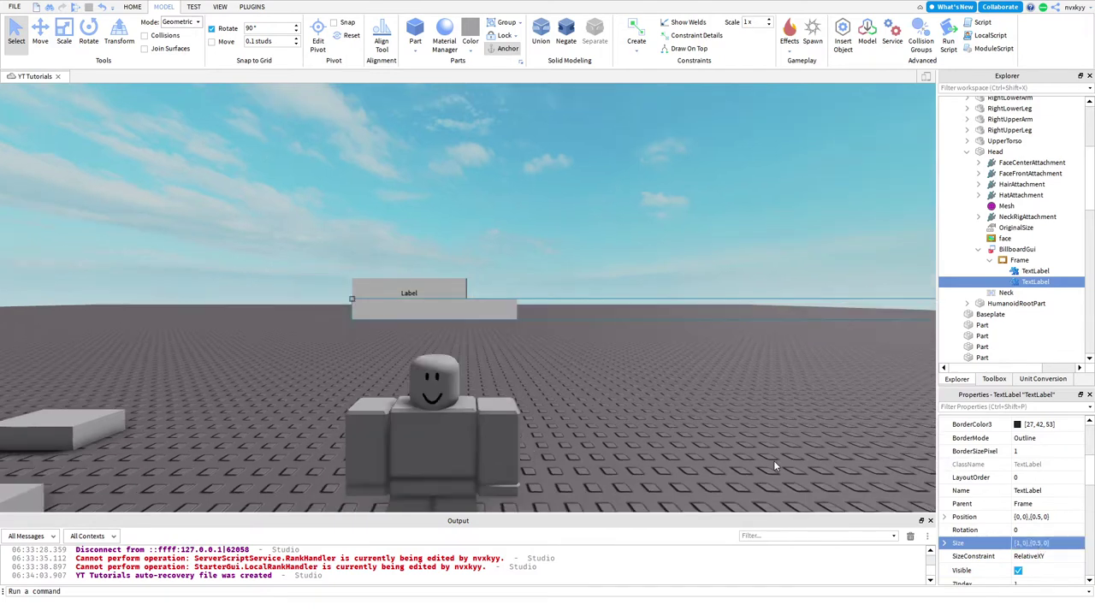
pyautogui.scroll(-1, 775, 465)
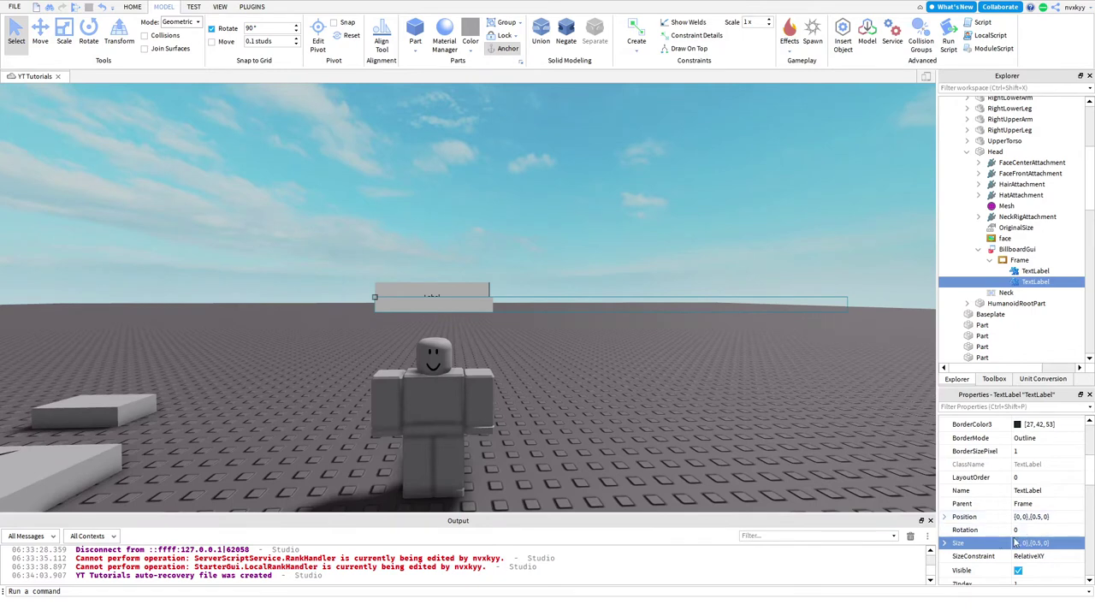
# Step: Set the upper TextLabel's horizontal size offset to 0, making its size {0, 0},{0, 50}
pyautogui.click(1021, 272)
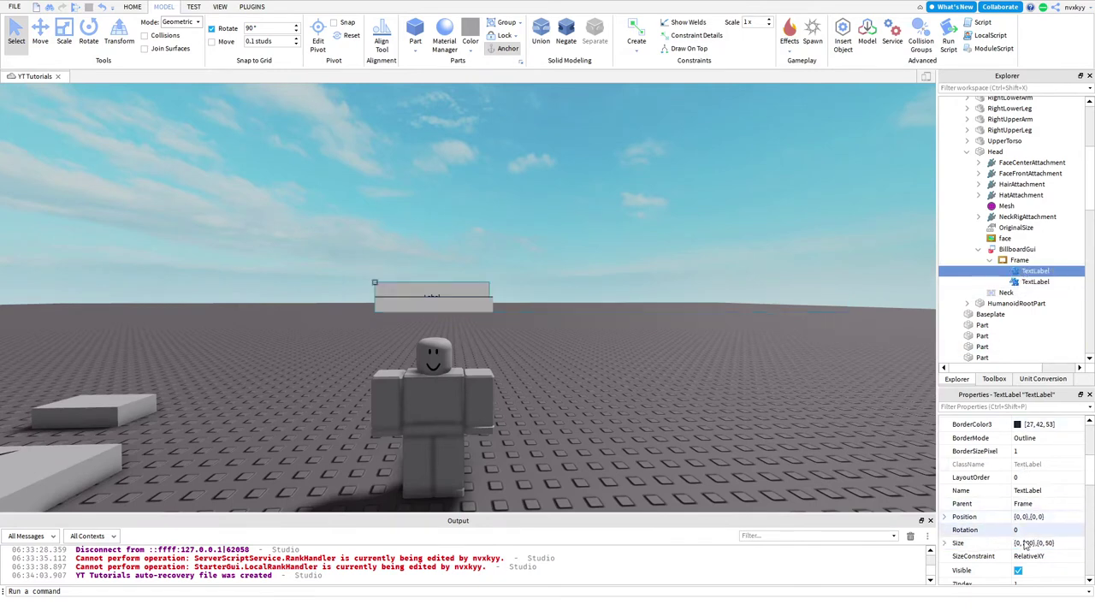
pyautogui.doubleClick(1025, 543)
pyautogui.write('0')
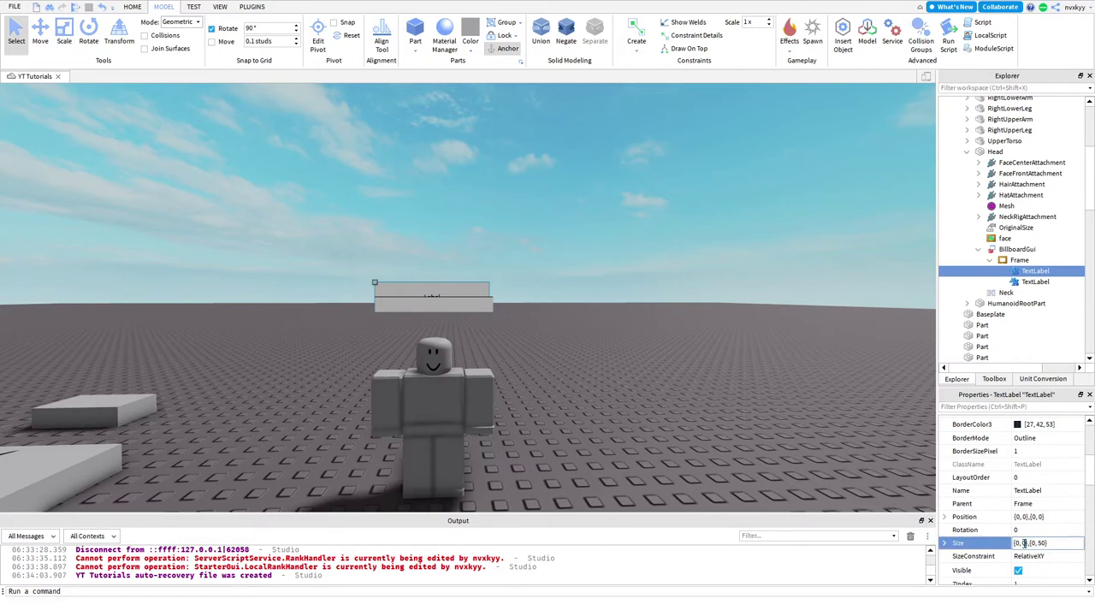
pyautogui.press('Return')
pyautogui.click(448, 374)
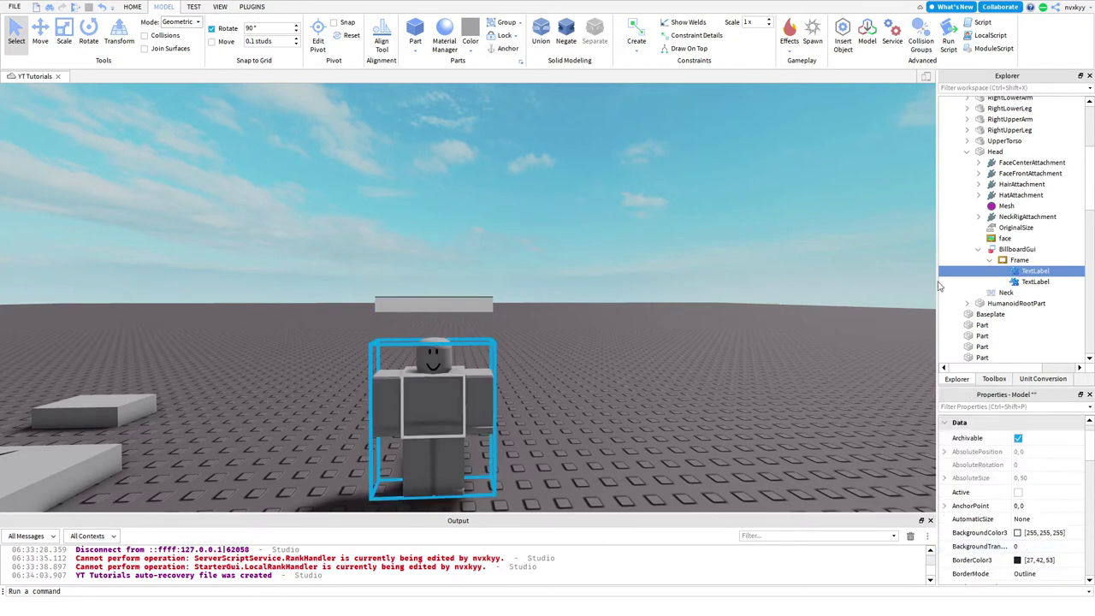
# Step: Set the upper TextLabel's size to {1, 0},{0.5, 0} so it covers the top half of the Frame
pyautogui.scroll(-5, 1012, 225)
pyautogui.click(1014, 220)
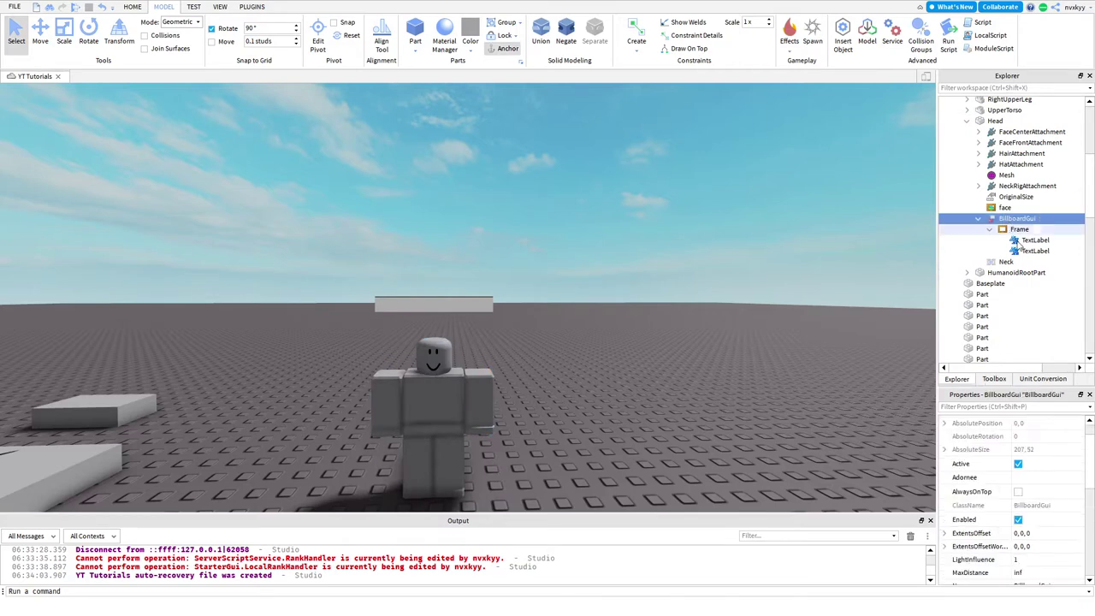
pyautogui.click(1031, 251)
pyautogui.click(1031, 241)
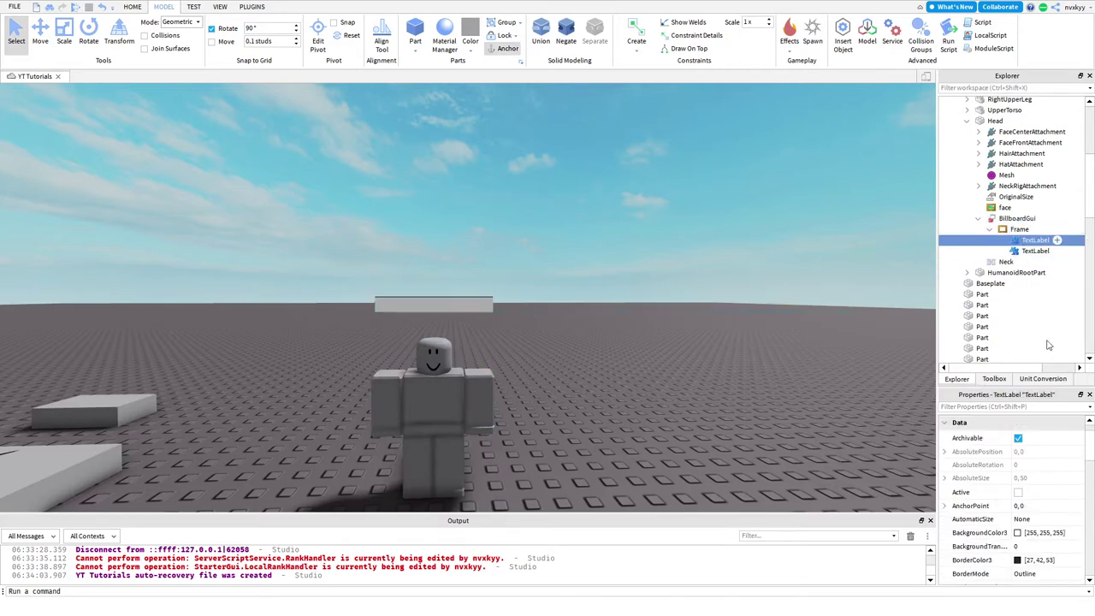
pyautogui.scroll(-6, 1039, 480)
pyautogui.scroll(2, 1024, 469)
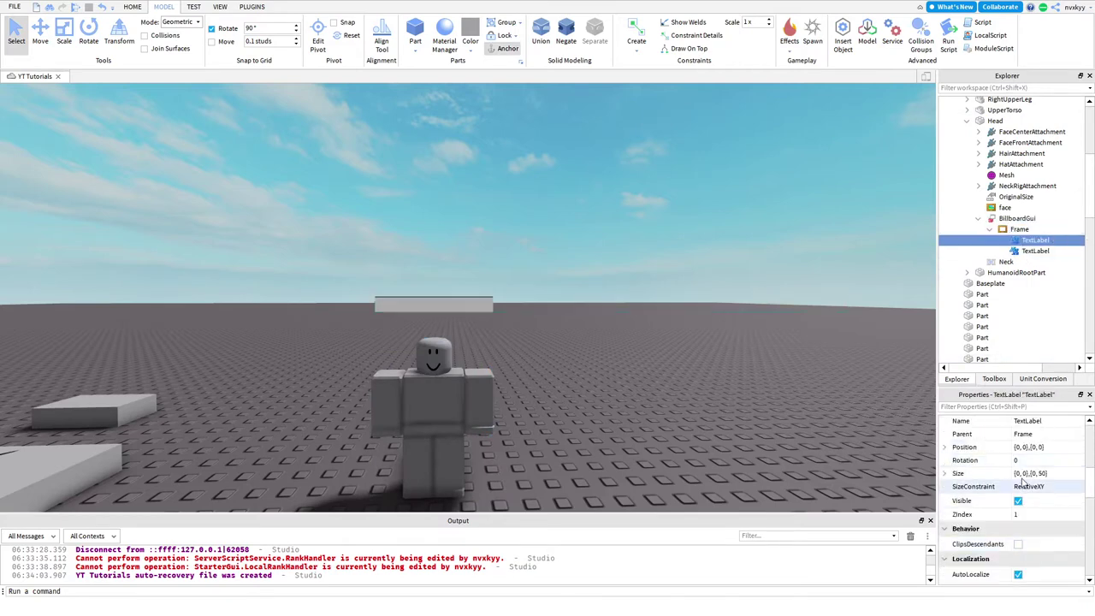
pyautogui.click(1017, 473)
pyautogui.press('Return')
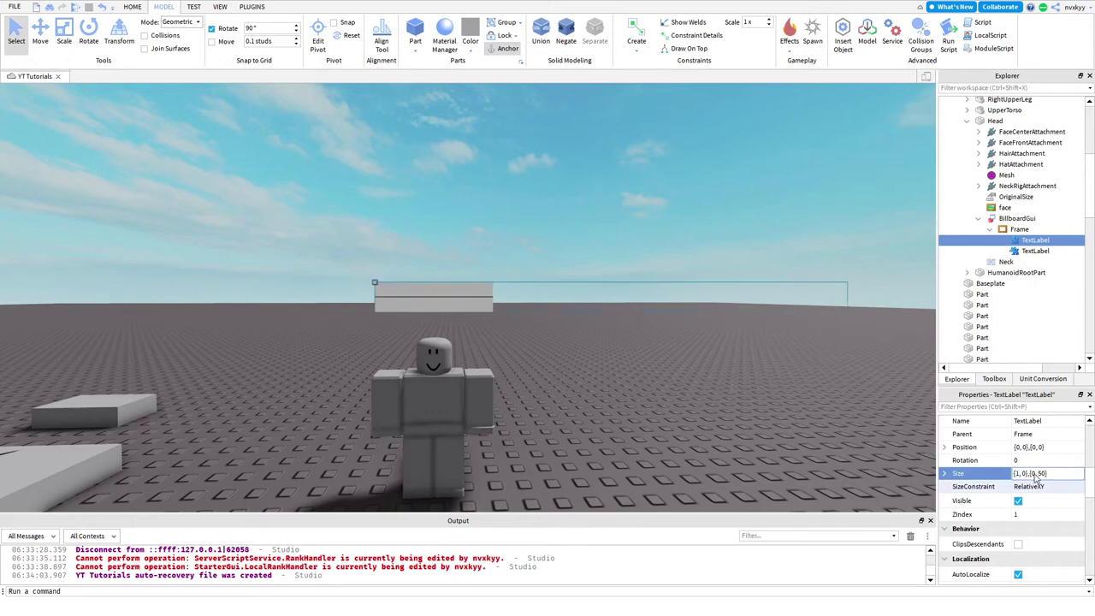
pyautogui.doubleClick(1042, 474)
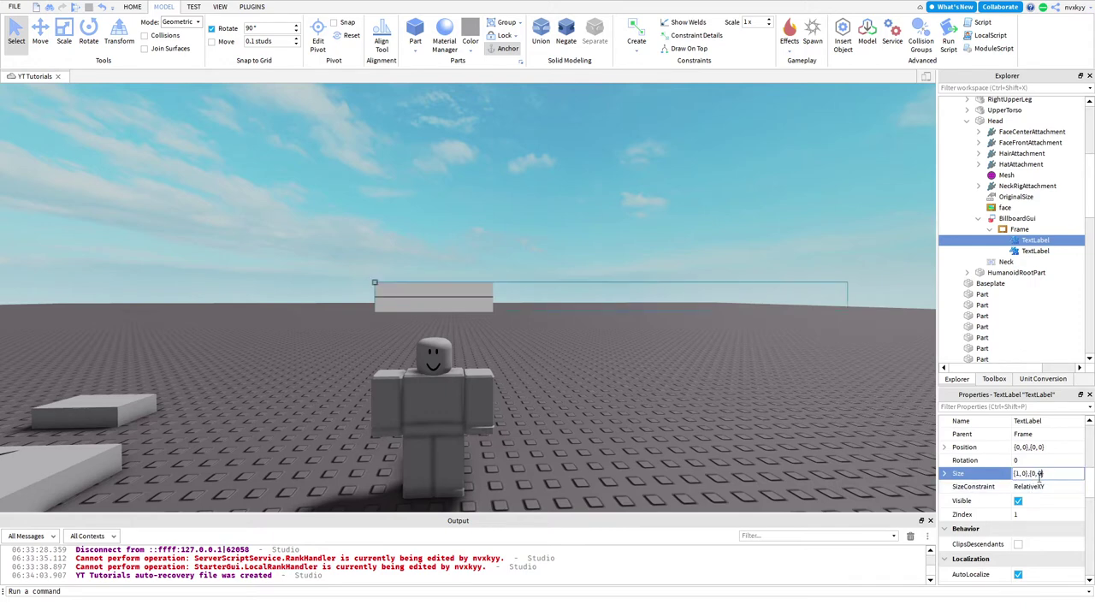
pyautogui.write('.5')
pyautogui.press('Return')
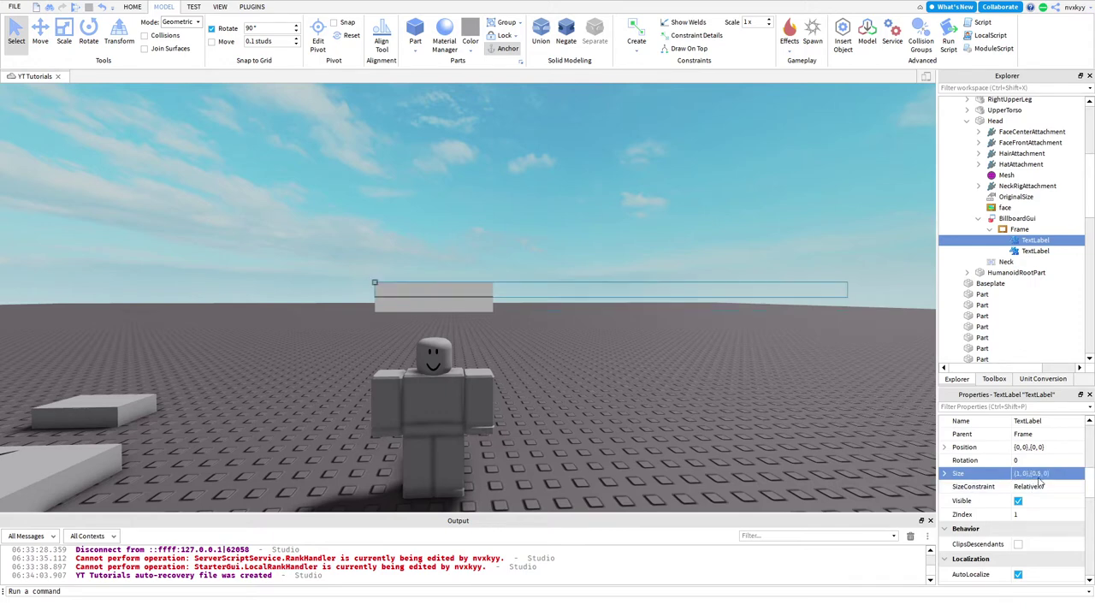
# Step: Examine the tag above the rig from different distances and review the Frame's size and position properties
pyautogui.click(740, 372)
pyautogui.scroll(-3, 740, 372)
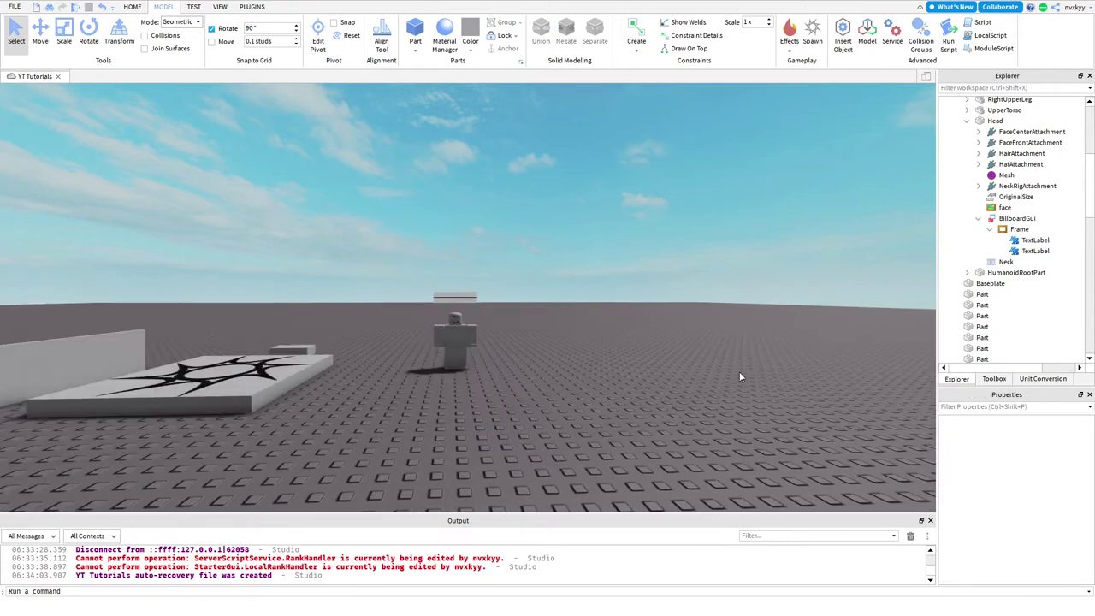
pyautogui.moveTo(740, 372); pyautogui.dragTo(718, 390, button='right')
pyautogui.scroll(2, 740, 372)
pyautogui.scroll(1, 564, 379)
pyautogui.click(560, 377)
pyautogui.scroll(-5, 992, 272)
pyautogui.click(1018, 229)
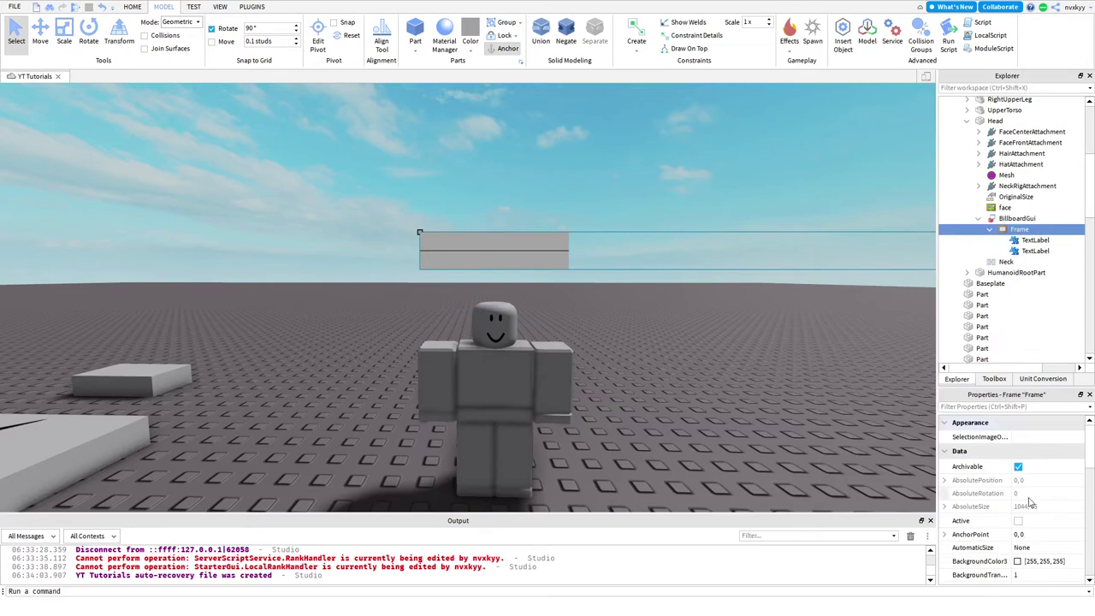
pyautogui.scroll(-5, 1027, 505)
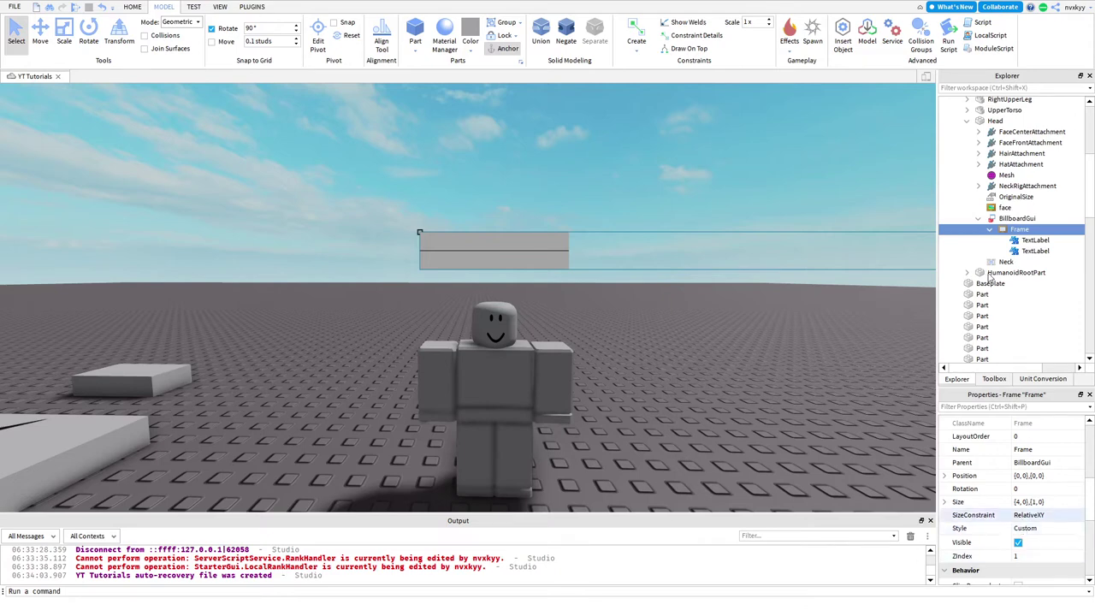
# Step: Set the BillboardGui's ZIndexBehavior to Global and view the tag from the rig's side
pyautogui.click(1002, 222)
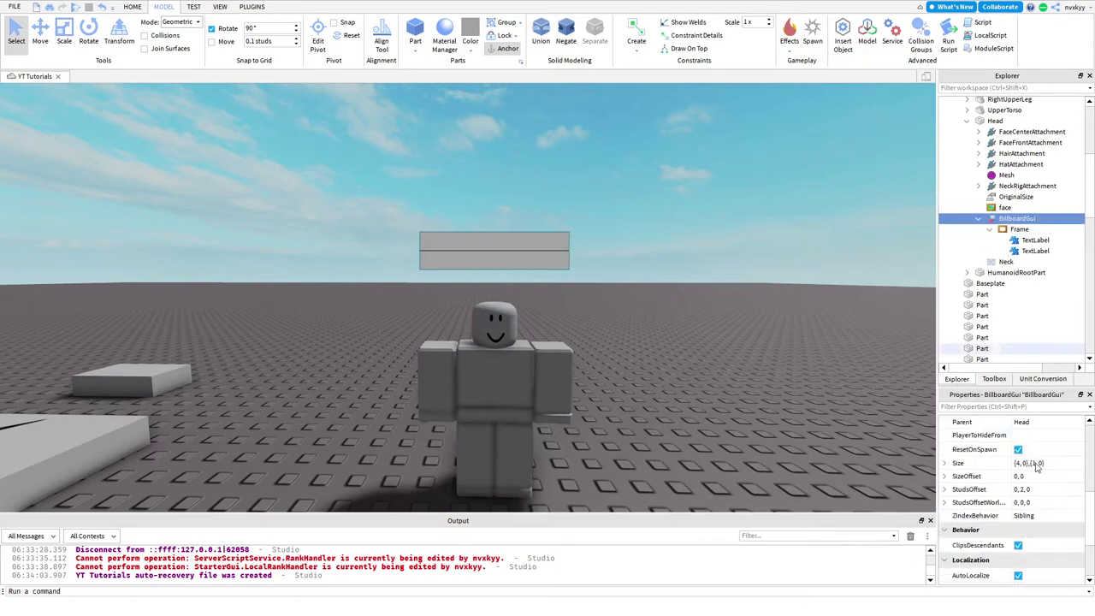
pyautogui.click(1025, 516)
pyautogui.click(1047, 530)
pyautogui.press('w')
pyautogui.moveTo(599, 347); pyautogui.dragTo(604, 347, button='right')
# Step: Change the upper TextLabel's text to "Unknown Name"
pyautogui.click(1035, 240)
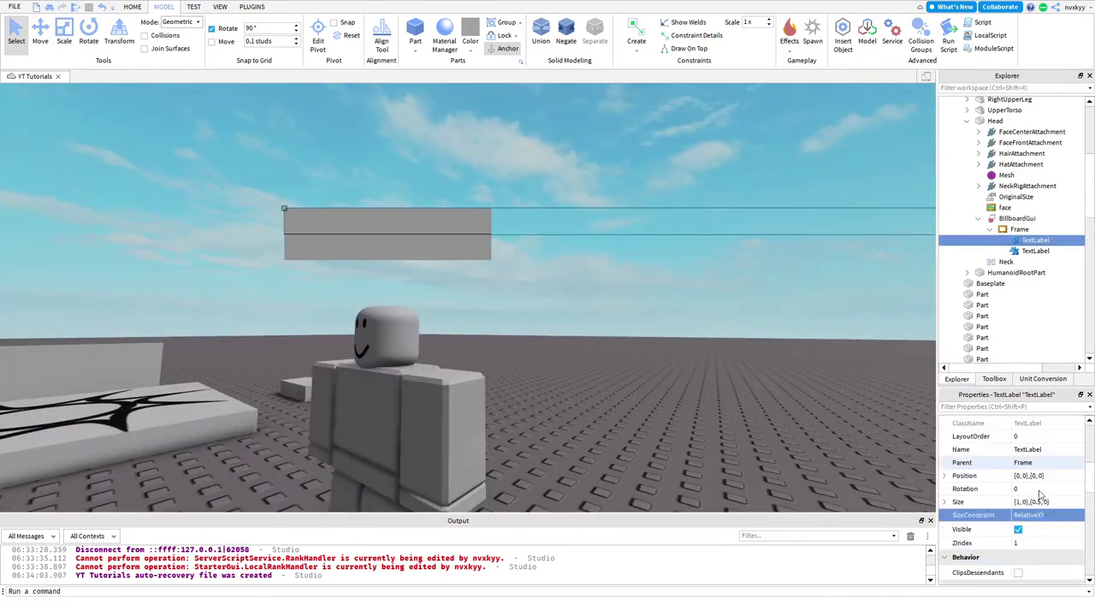
pyautogui.scroll(-3, 1041, 497)
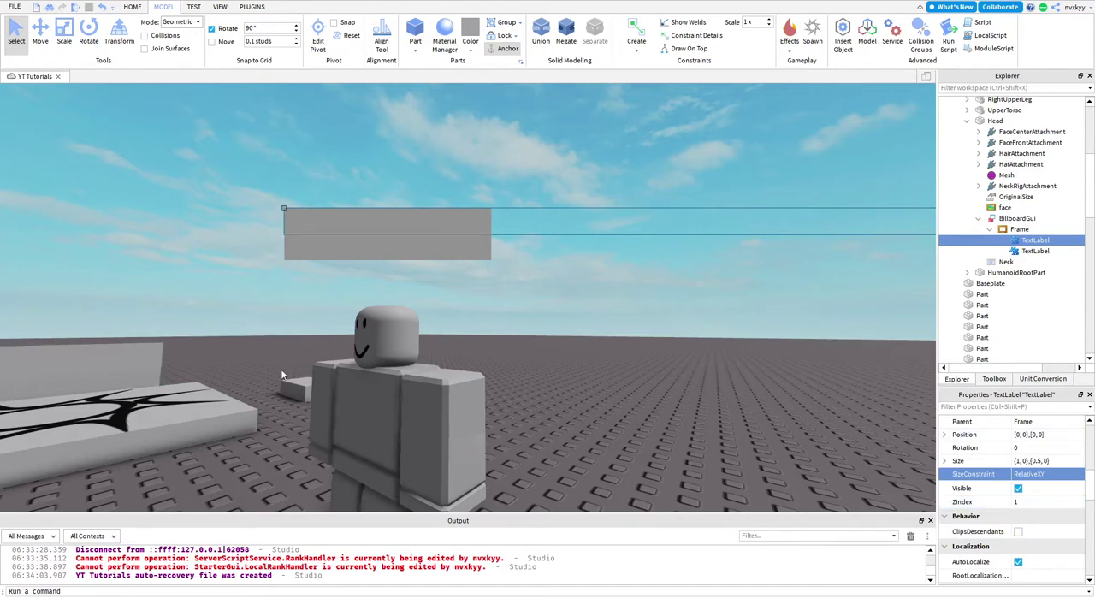
pyautogui.moveTo(282, 370); pyautogui.dragTo(286, 369, button='right')
pyautogui.press('a')
pyautogui.press('d')
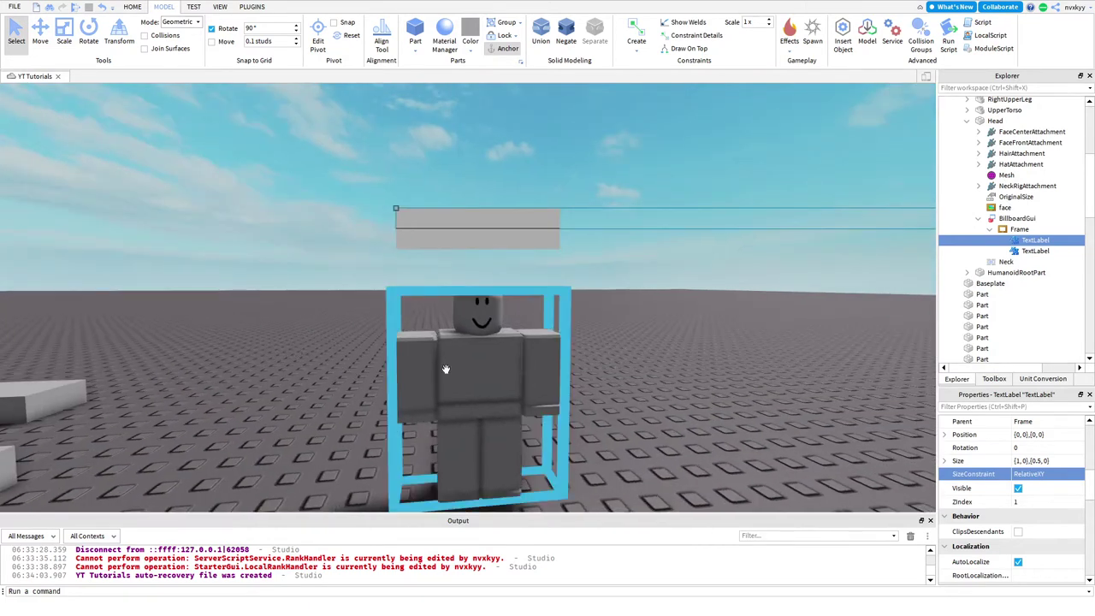
pyautogui.scroll(-10, 1013, 444)
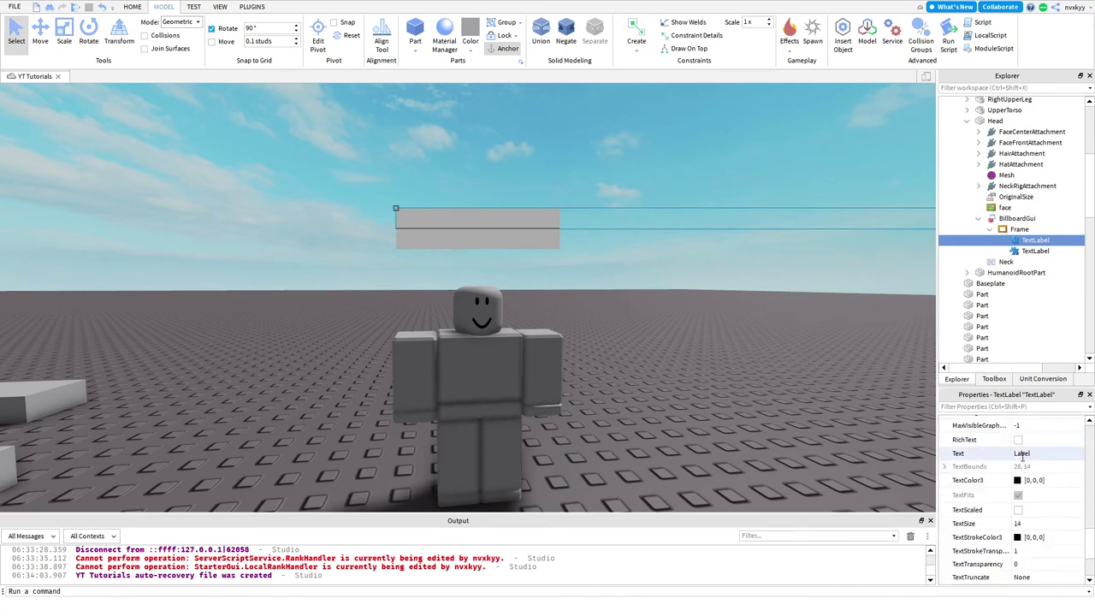
pyautogui.click(1022, 453)
pyautogui.write('Unkn')
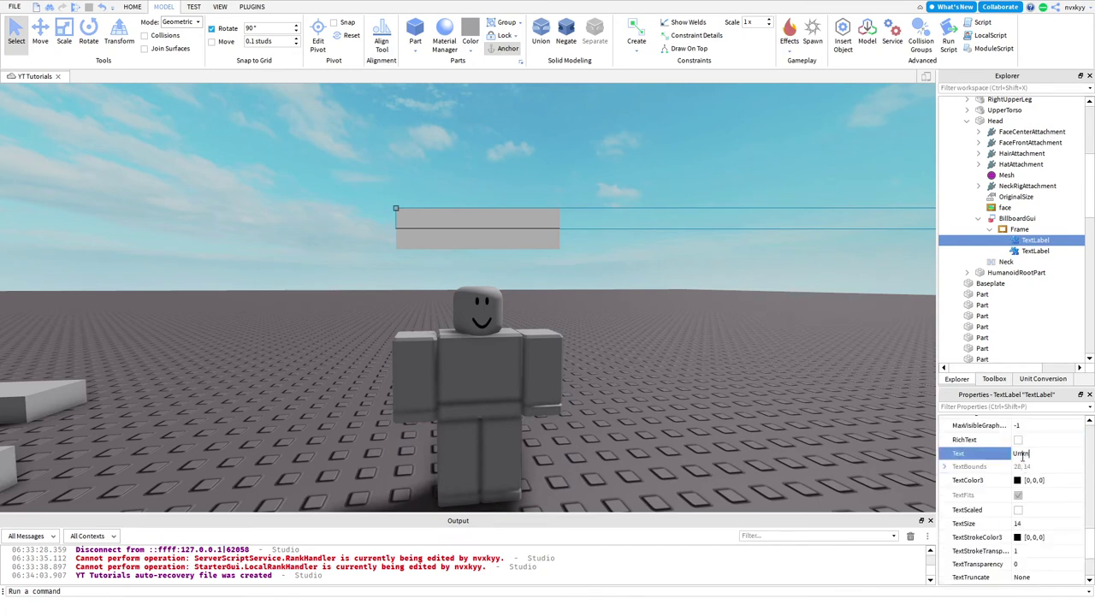
pyautogui.write('own Name')
pyautogui.press('Return')
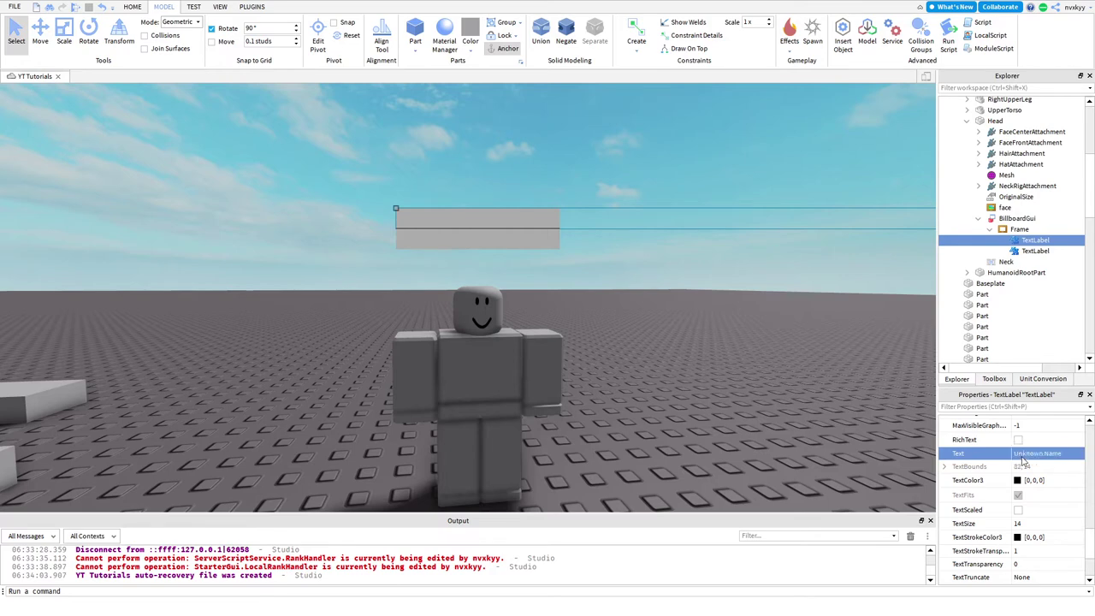
# Step: Make the upper TextLabel's background invisible by setting its background transparency to 1
pyautogui.scroll(5, 1031, 519)
pyautogui.scroll(5, 1033, 520)
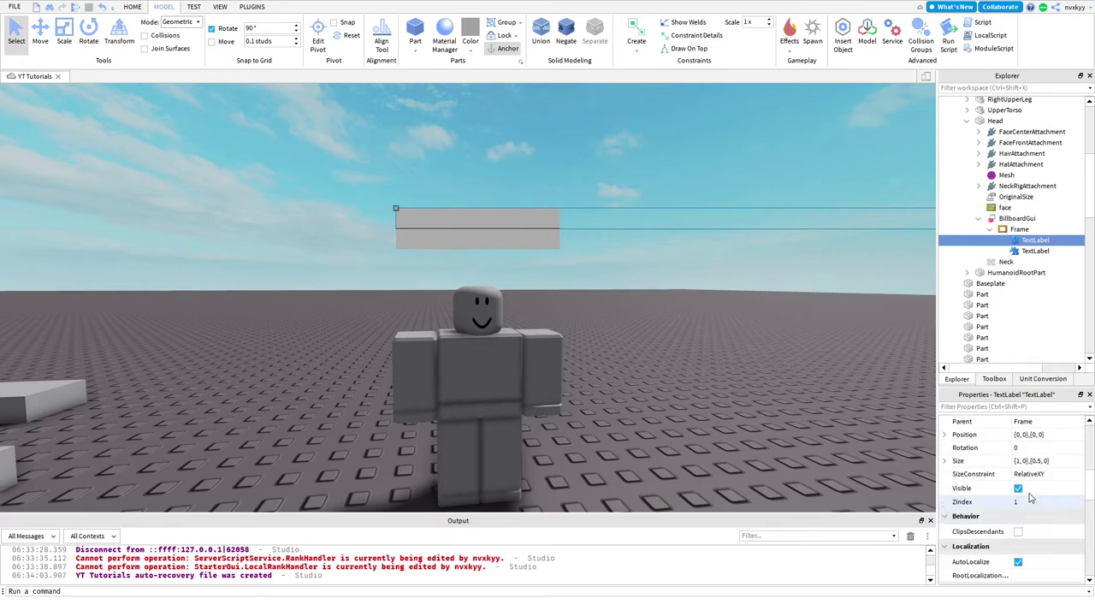
pyautogui.scroll(1, 1025, 460)
pyautogui.click(1025, 452)
pyautogui.write('1')
pyautogui.click(756, 345)
# Step: Try a width scale of 0 for the Frame's size and restore it to {4, 0},{1, 0}
pyautogui.moveTo(686, 322); pyautogui.dragTo(649, 336, button='right')
pyautogui.scroll(-2, 648, 336)
pyautogui.scroll(-3, 1018, 257)
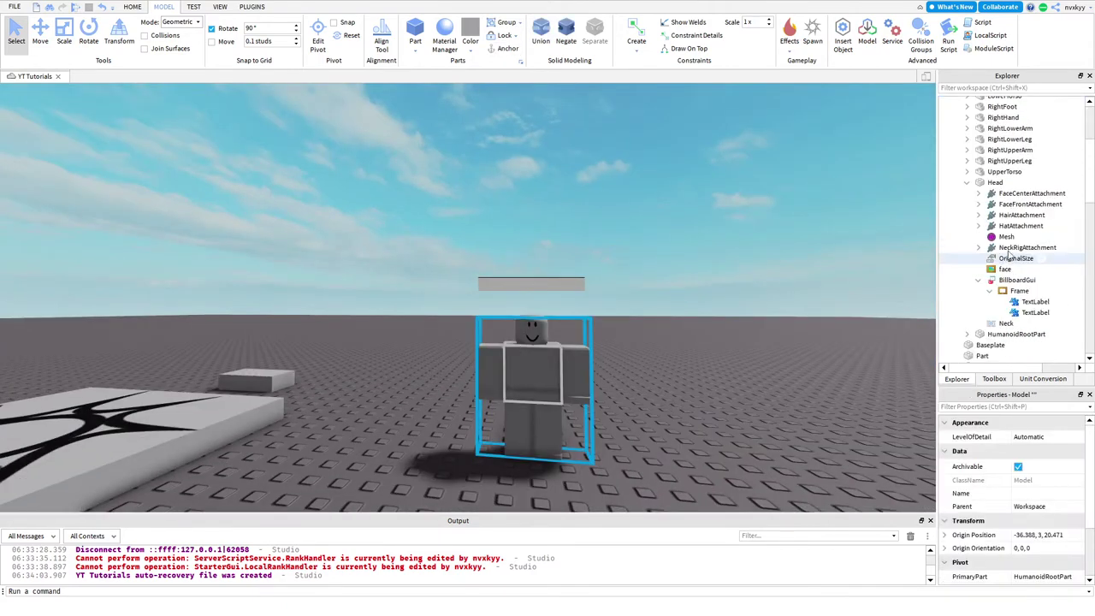
pyautogui.click(1018, 291)
pyautogui.scroll(-3, 669, 339)
pyautogui.scroll(-5, 1027, 504)
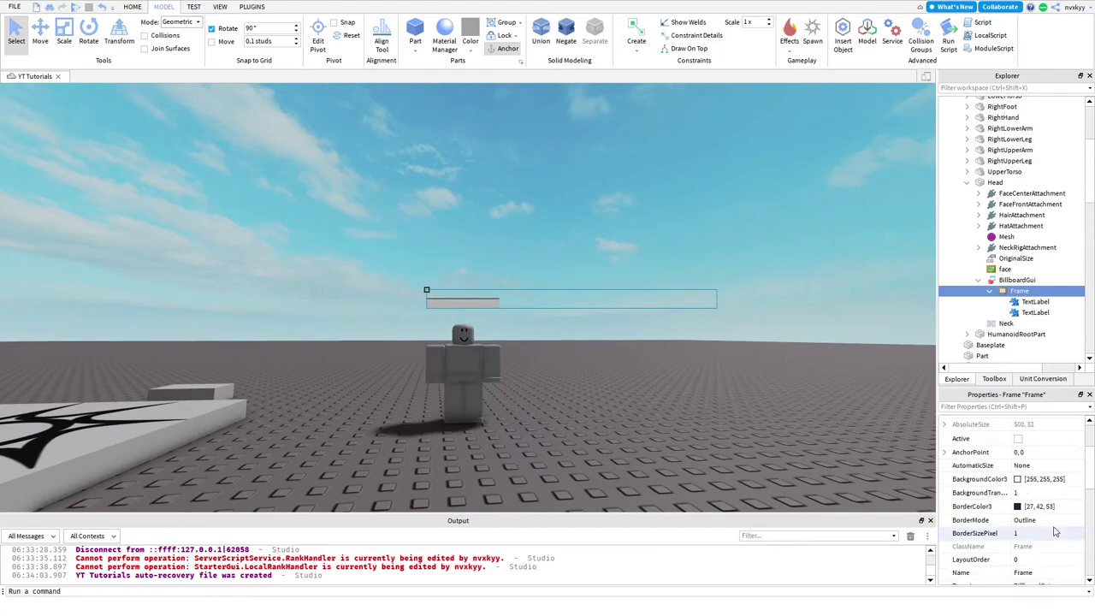
pyautogui.click(1027, 503)
pyautogui.doubleClick(1019, 502)
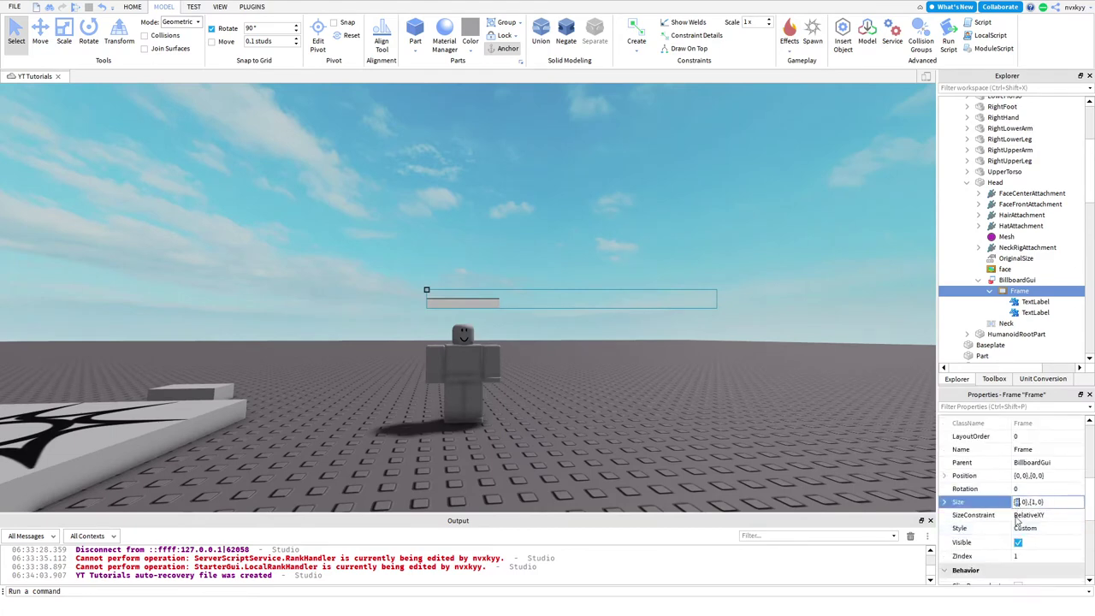
pyautogui.press('Return')
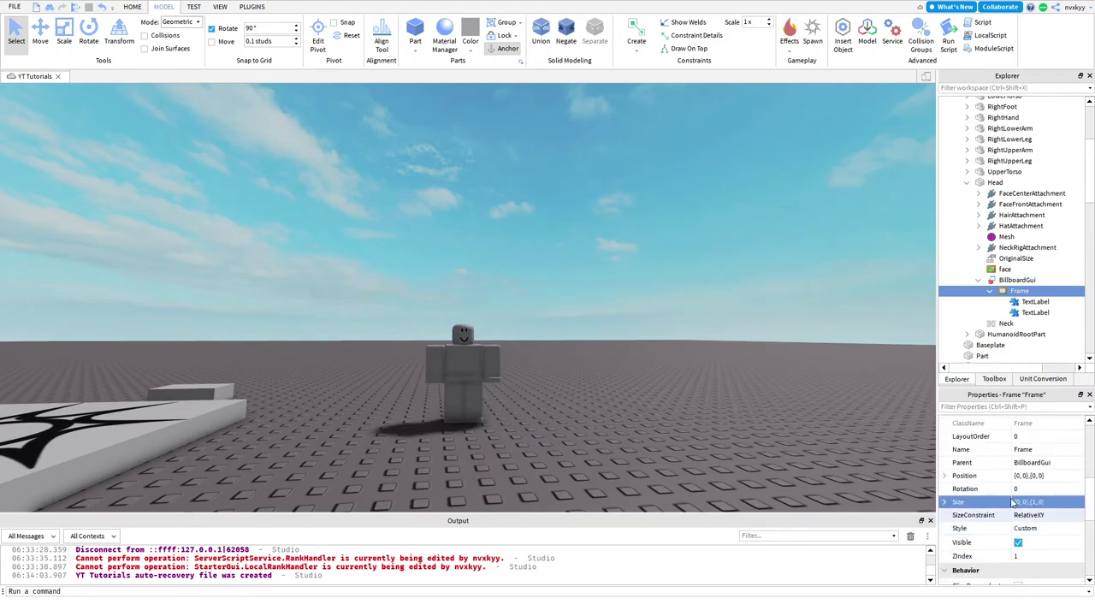
pyautogui.click(1018, 503)
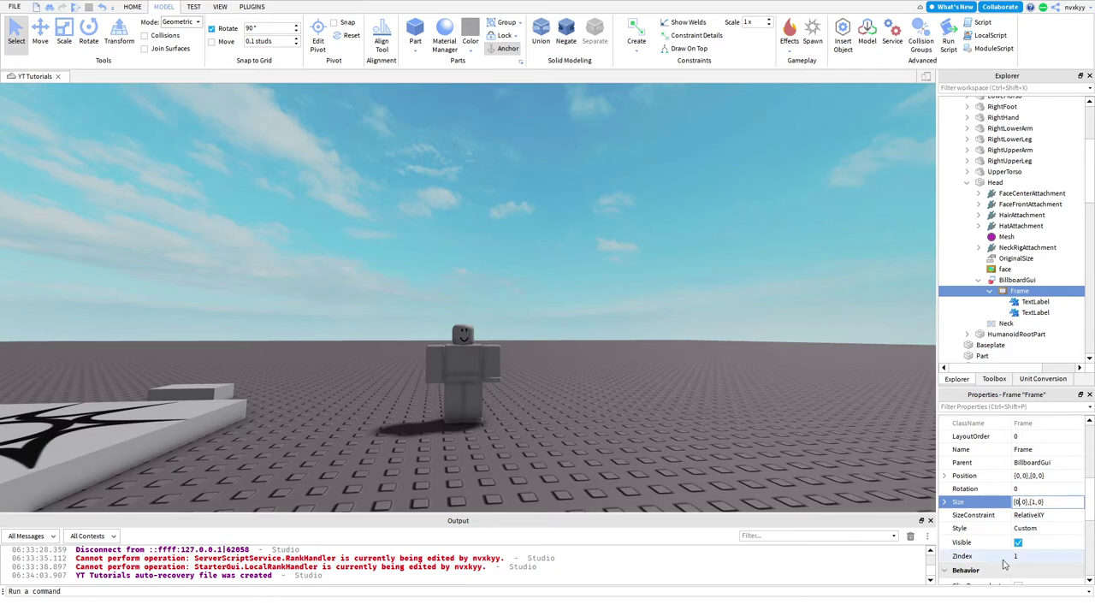
pyautogui.press('BackSpace')
pyautogui.write('4')
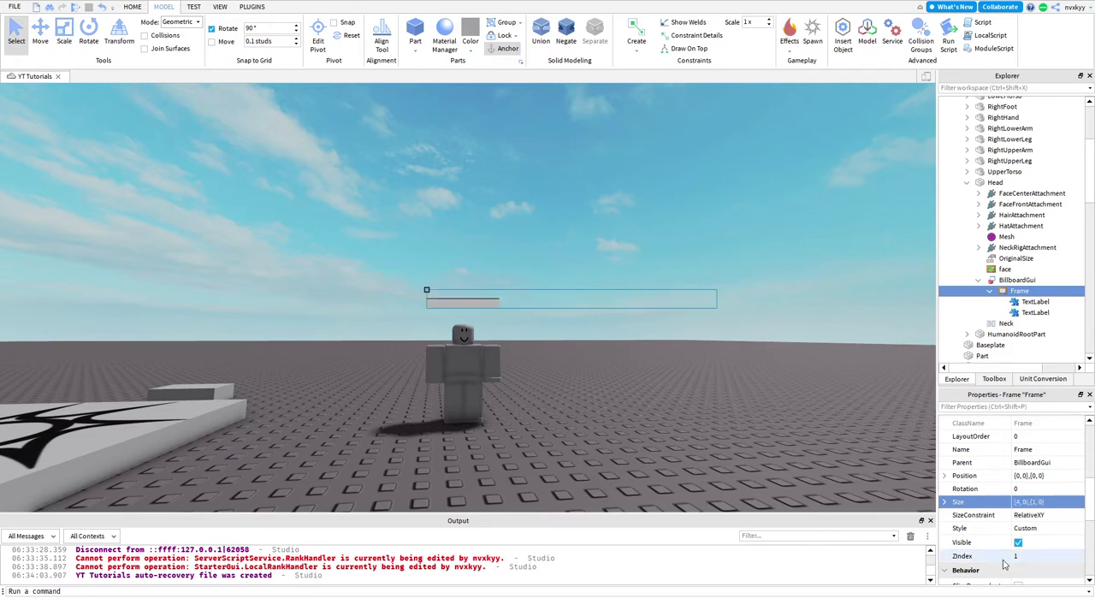
# Step: Try setting the Frame's size to {4, 0},{4, 0}
pyautogui.click(1034, 502)
pyautogui.doubleClick(1033, 502)
pyautogui.write('4')
pyautogui.press('Return')
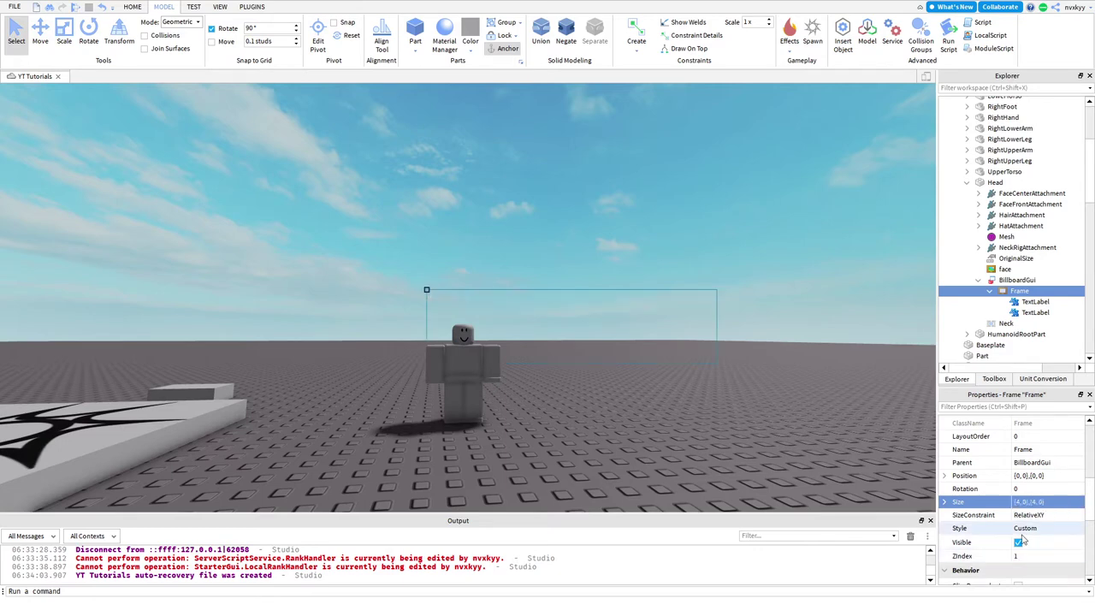
# Step: Set the Frame's size to {1, 0},{1, 0} so it fits the BillboardGui exactly
pyautogui.click(1016, 502)
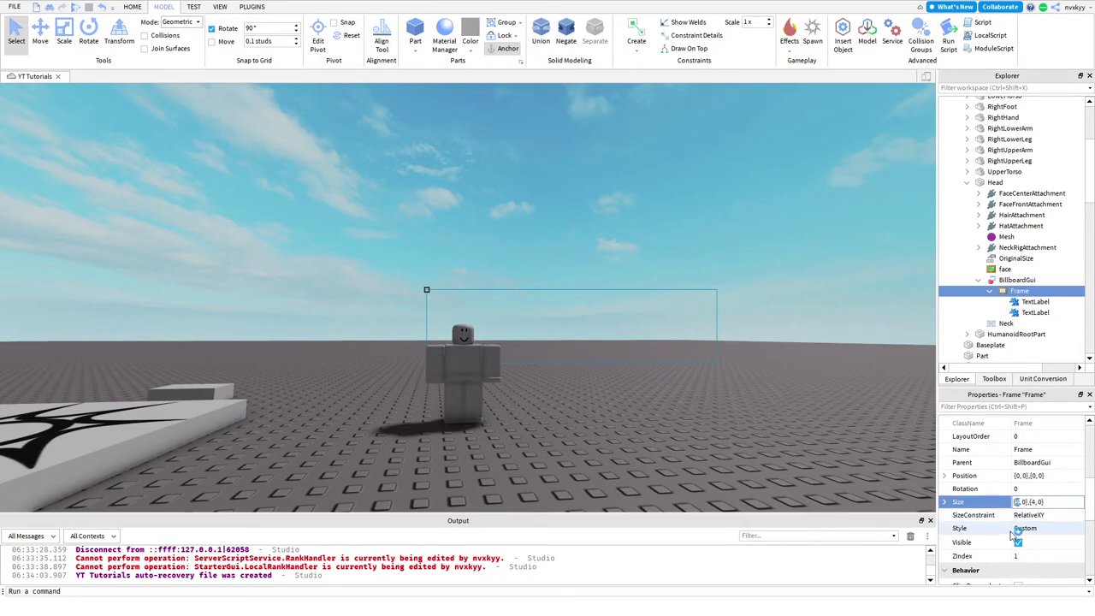
pyautogui.press('Return')
pyautogui.scroll(5, 524, 407)
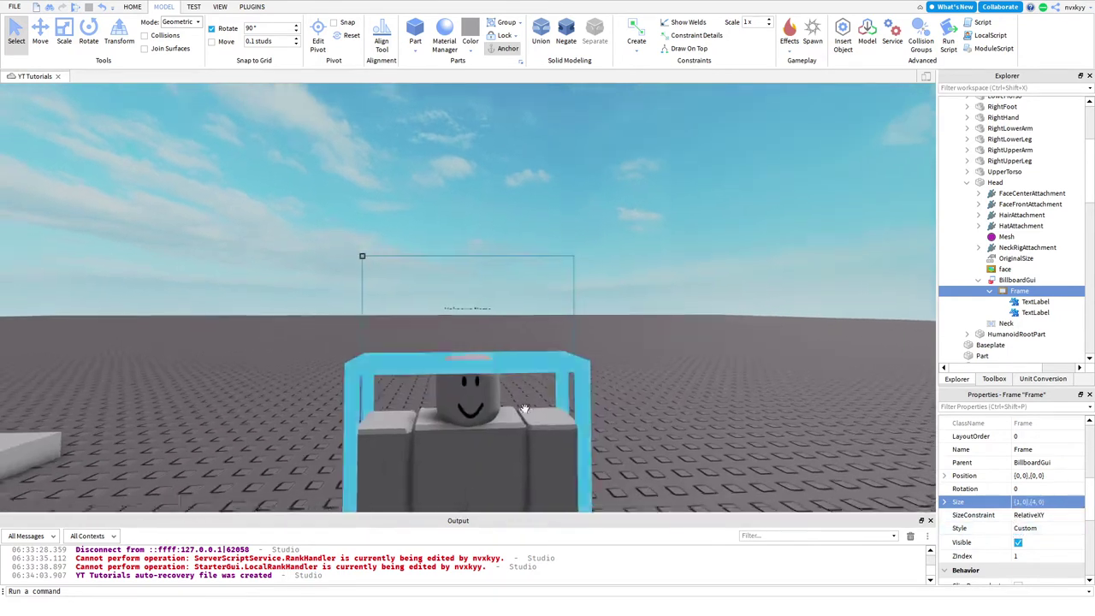
pyautogui.scroll(-3, 524, 408)
pyautogui.click(1034, 502)
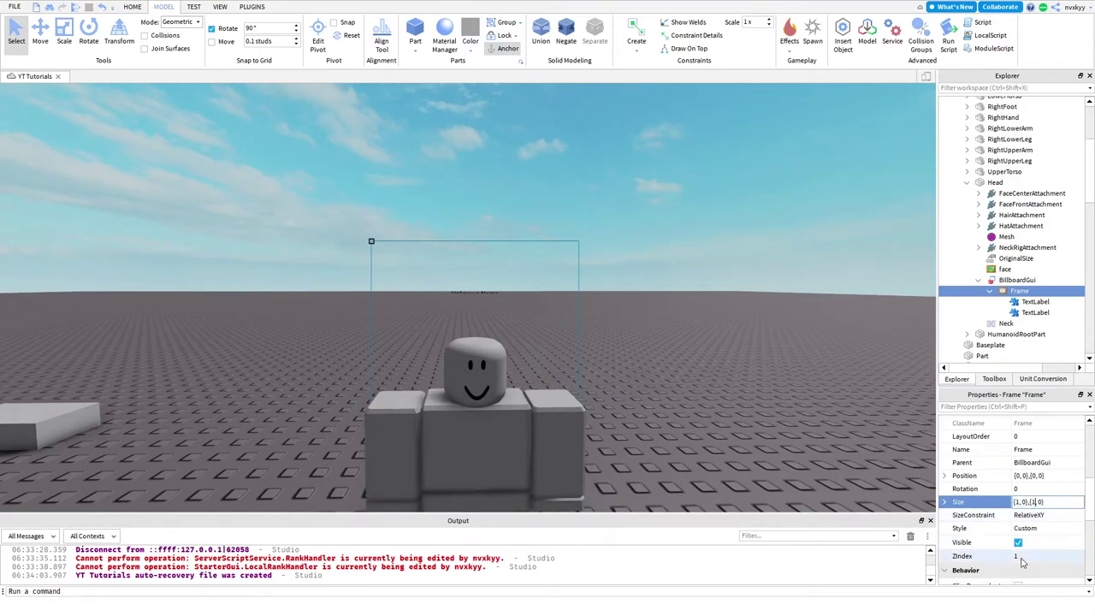
pyautogui.press('Return')
pyautogui.scroll(2, 590, 392)
pyautogui.scroll(-3, 591, 391)
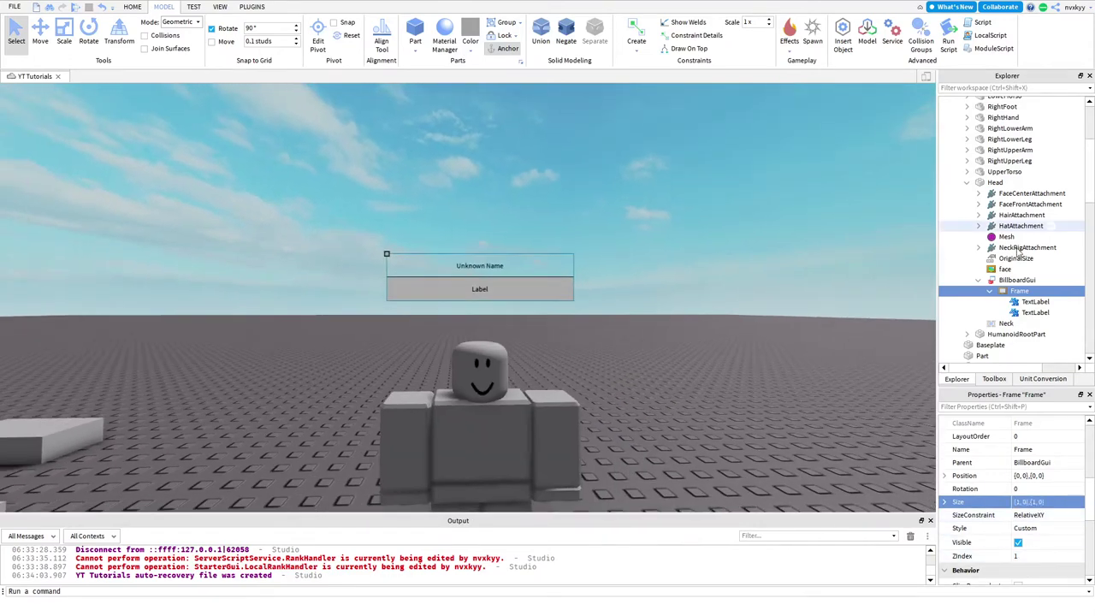
# Step: Move the BillboardGui out of the Head so it sits directly inside the rig model, and review its properties
pyautogui.moveTo(1017, 280); pyautogui.dragTo(997, 145)
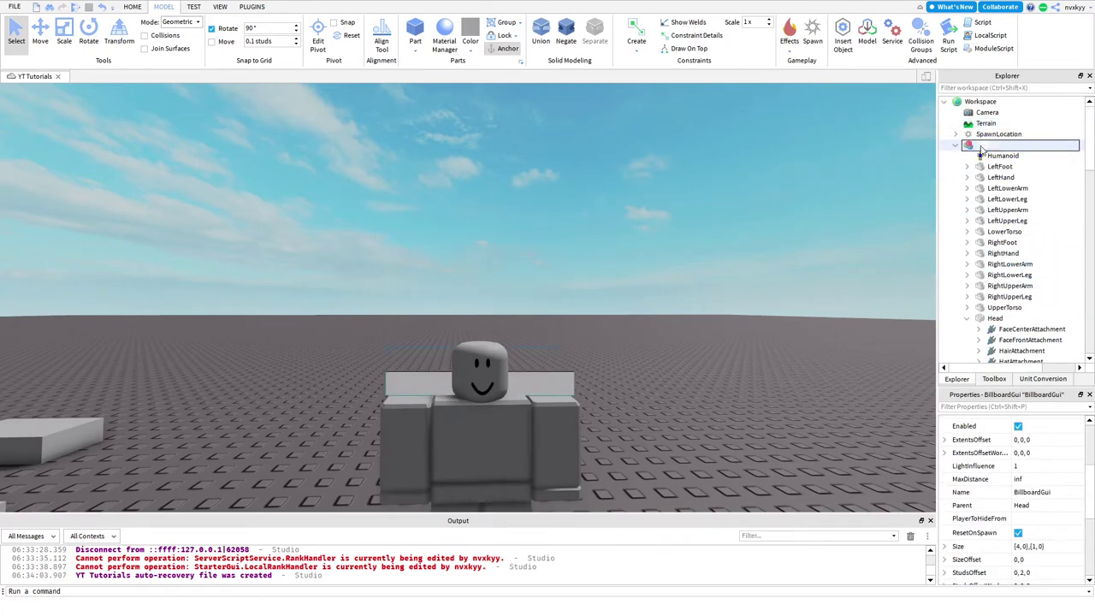
pyautogui.scroll(-3, 1020, 349)
pyautogui.scroll(-2, 1023, 547)
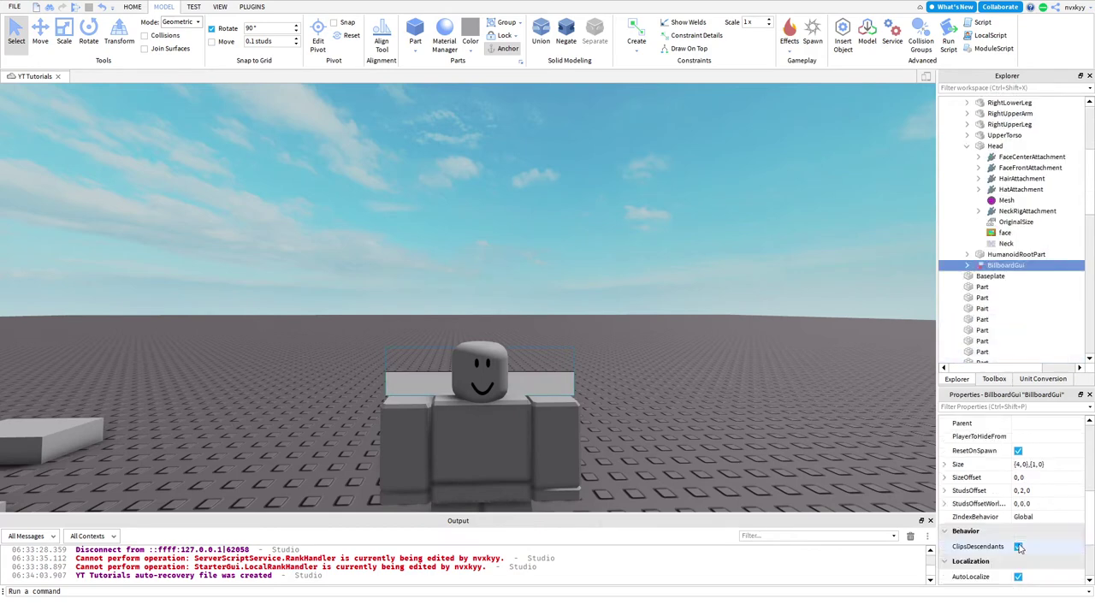
pyautogui.scroll(1, 1019, 519)
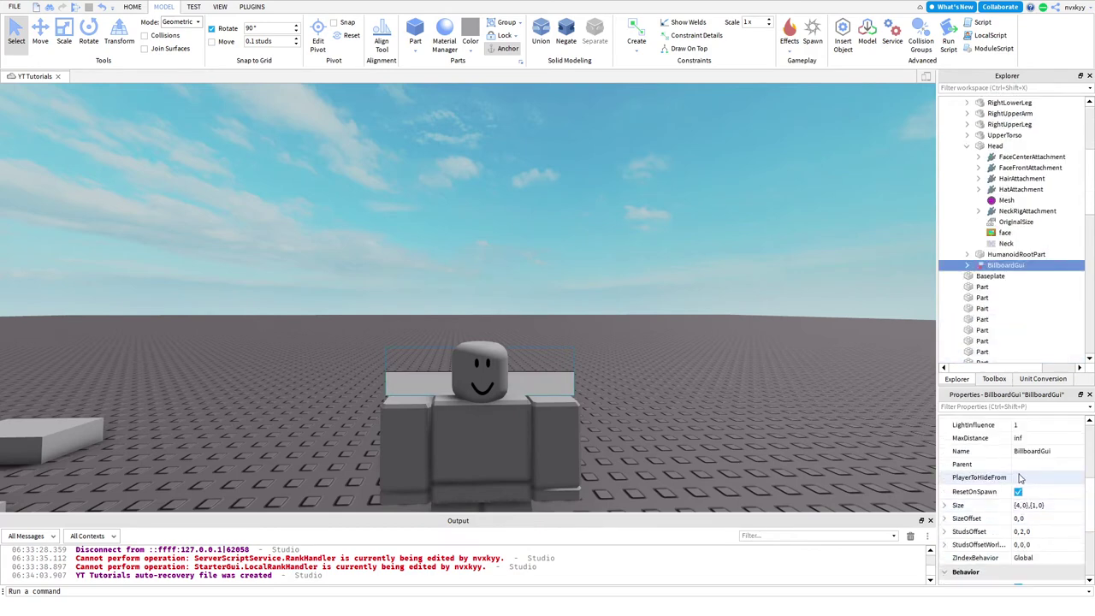
pyautogui.scroll(1, 1027, 483)
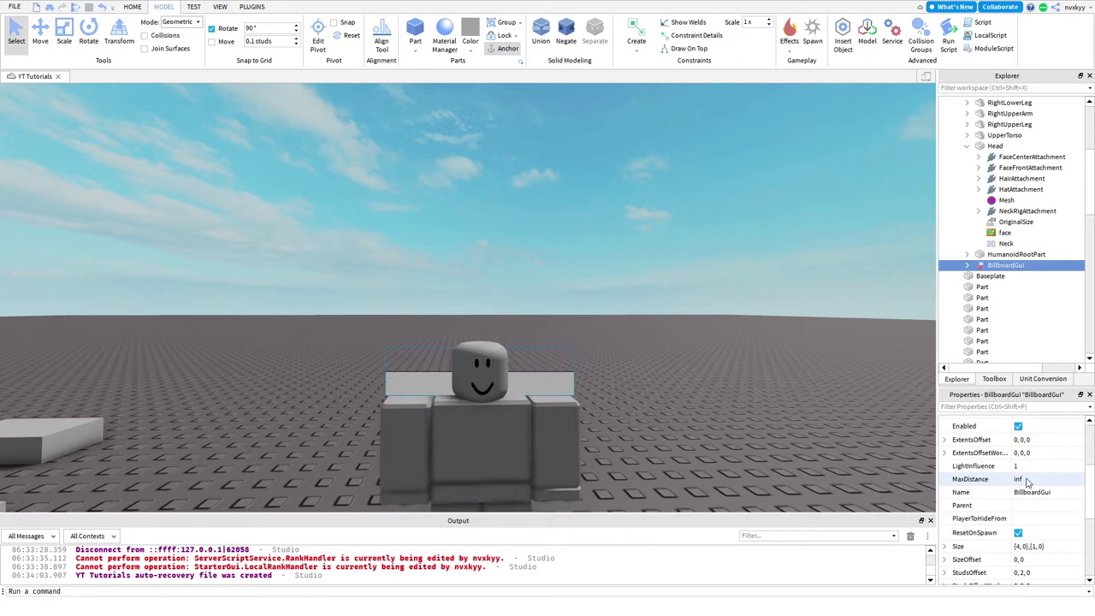
pyautogui.scroll(1, 1027, 508)
pyautogui.scroll(-3, 1025, 506)
pyautogui.scroll(-1, 1026, 504)
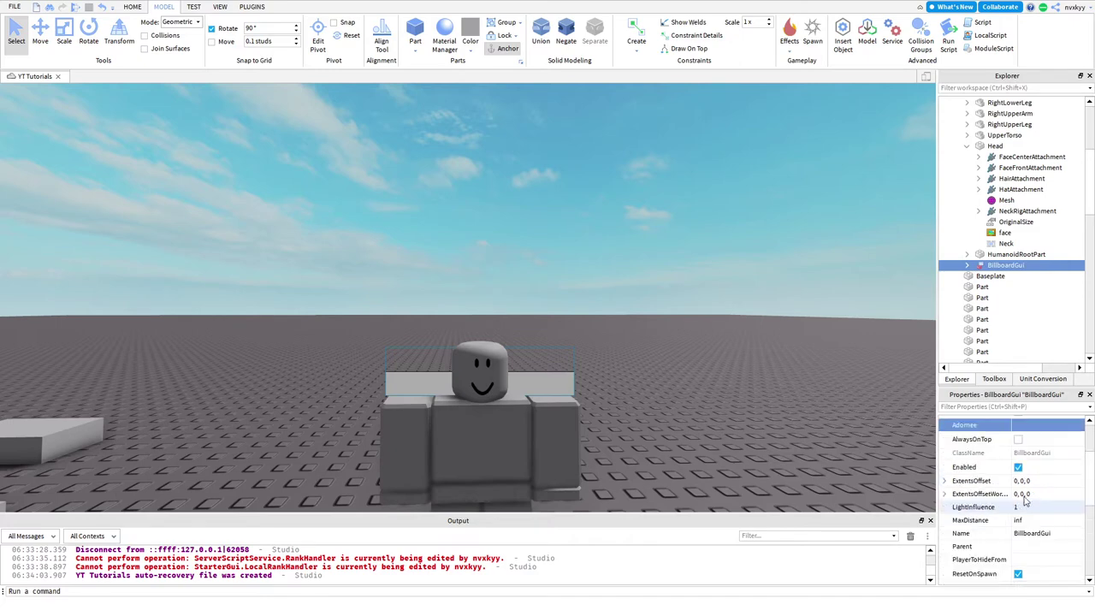
pyautogui.scroll(1, 1026, 504)
pyautogui.scroll(-2, 1026, 501)
pyautogui.scroll(-2, 1025, 500)
pyautogui.scroll(5, 1025, 500)
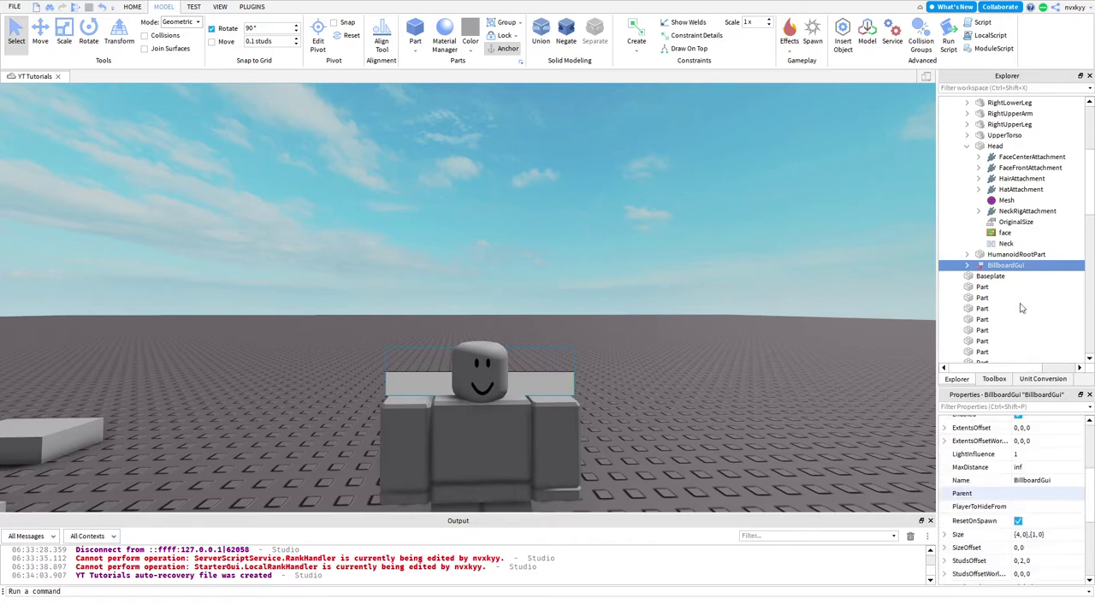
# Step: Set the text of the second TextLabel inside the BillboardGui's Frame to "Unknown Rank"
pyautogui.click(968, 266)
pyautogui.click(979, 276)
pyautogui.click(1024, 298)
pyautogui.scroll(-3, 1031, 494)
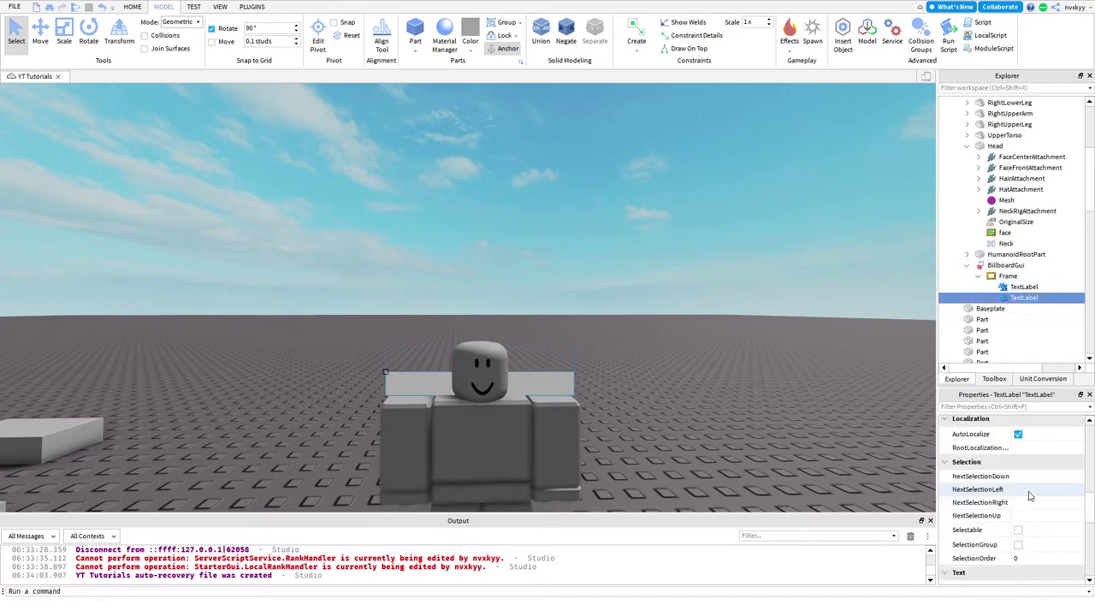
pyautogui.scroll(-4, 1031, 494)
pyautogui.click(1038, 495)
pyautogui.write('Unknown Rank')
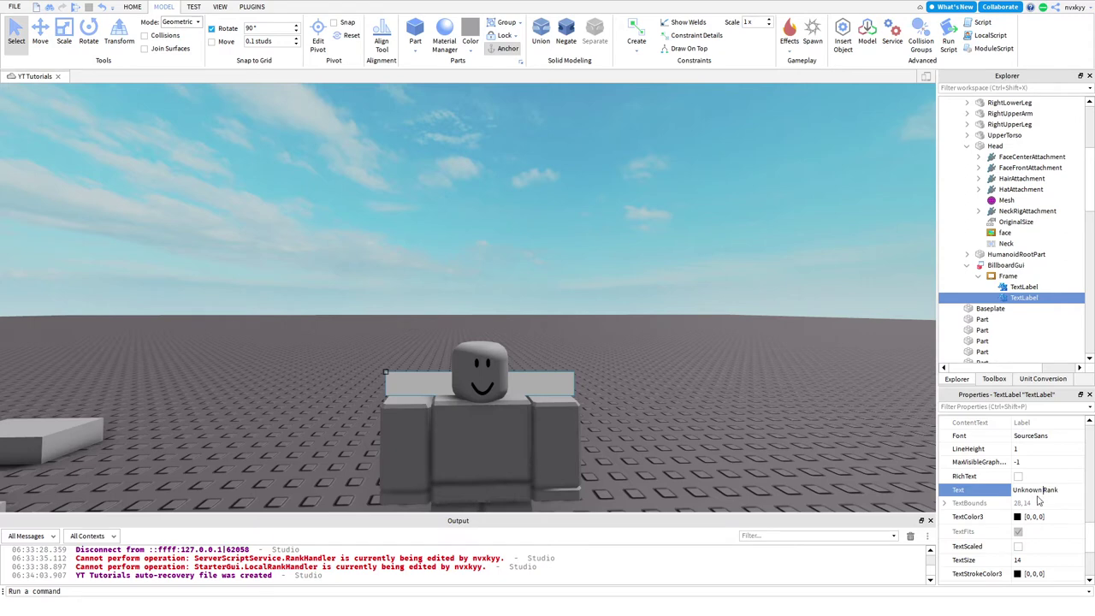
# Step: Enable TextScaled on both TextLabels together and set their TextColor3 to white (255, 255, 255)
pyautogui.keyDown('ctrl'); pyautogui.click(1018, 288); pyautogui.keyUp('ctrl')
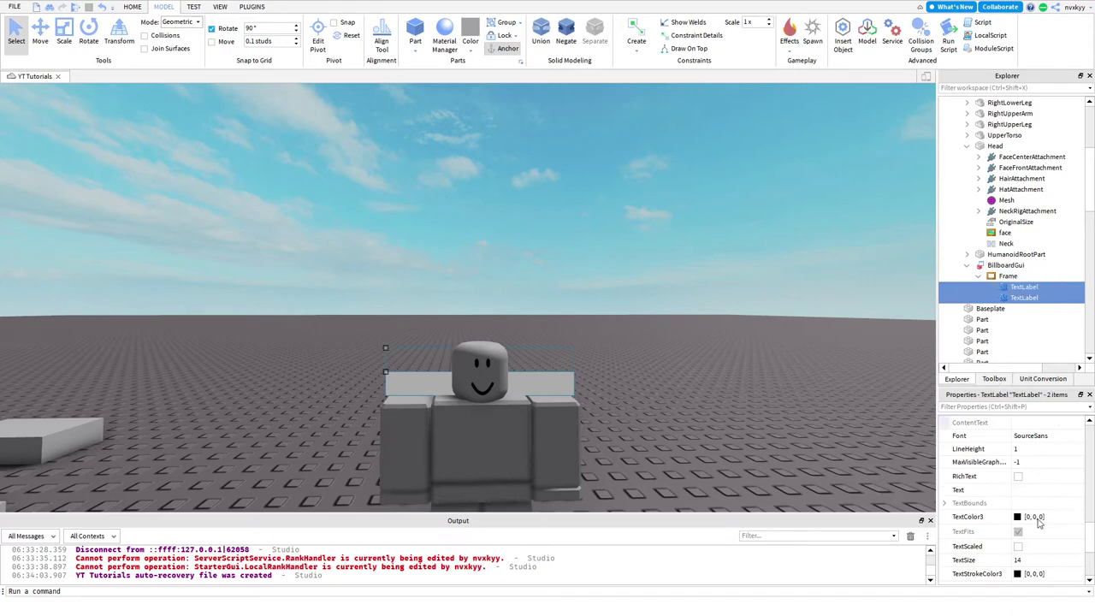
pyautogui.click(1018, 545)
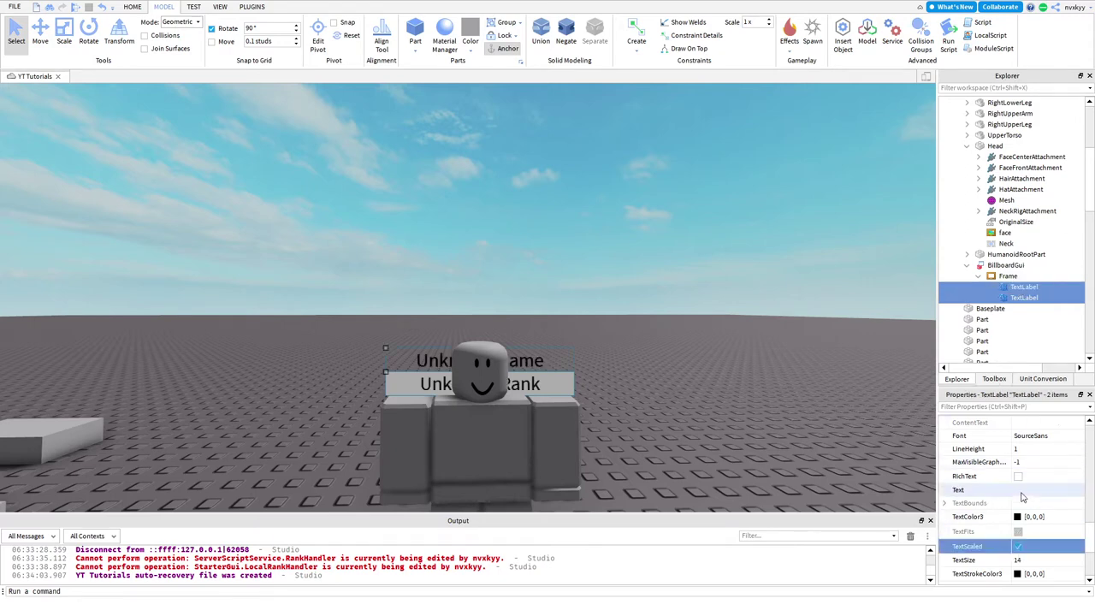
pyautogui.scroll(1, 1024, 483)
pyautogui.scroll(-1, 1022, 505)
pyautogui.click(1020, 518)
pyautogui.moveTo(682, 285); pyautogui.dragTo(682, 202)
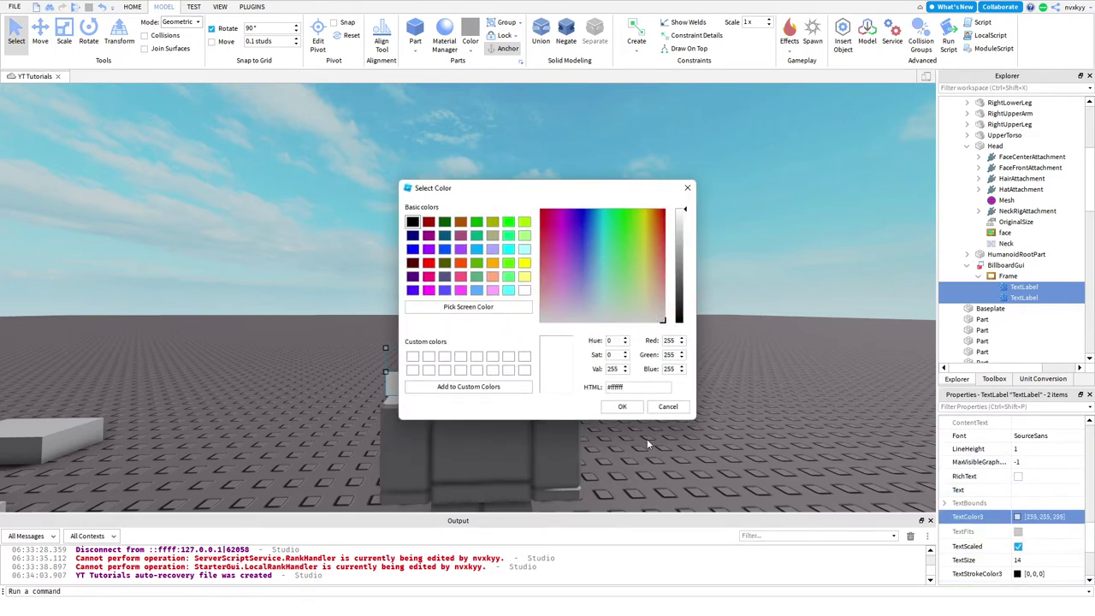
pyautogui.click(622, 406)
# Step: Change the font of both TextLabels to SourceSansBold
pyautogui.scroll(1, 1029, 480)
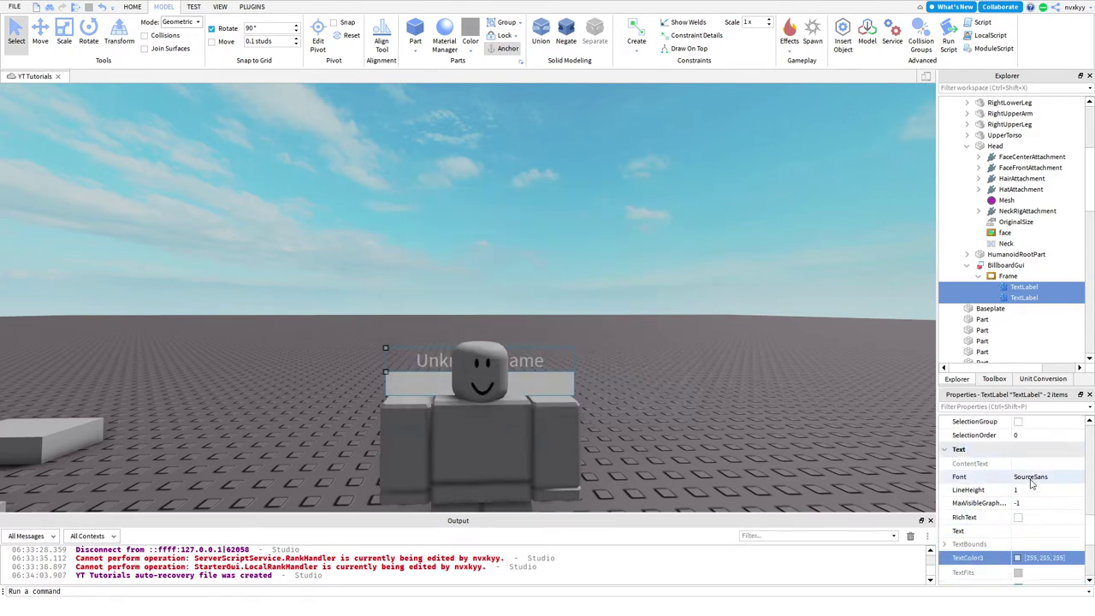
pyautogui.click(1031, 481)
pyautogui.click(1031, 484)
pyautogui.scroll(-3, 1046, 530)
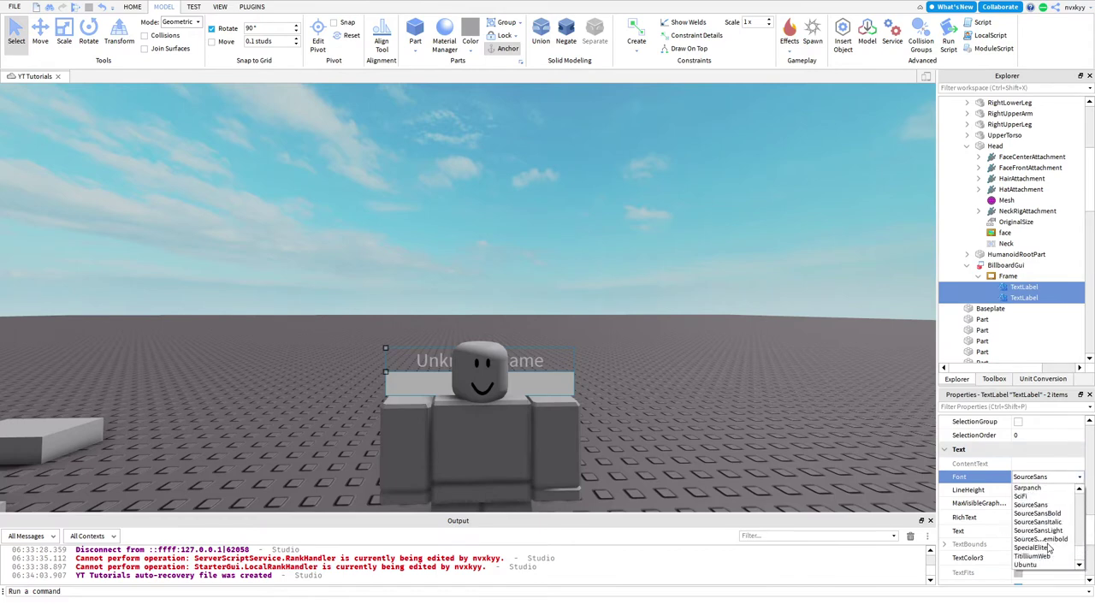
pyautogui.click(1040, 513)
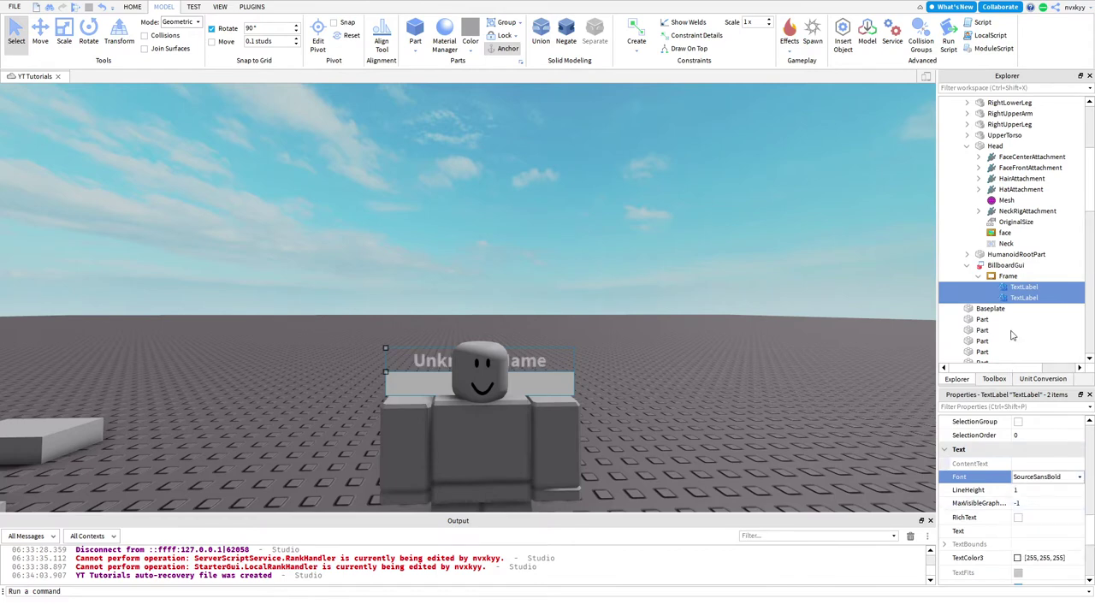
# Step: Rename the "Unknown Name" TextLabel to playerName
pyautogui.click(1041, 286)
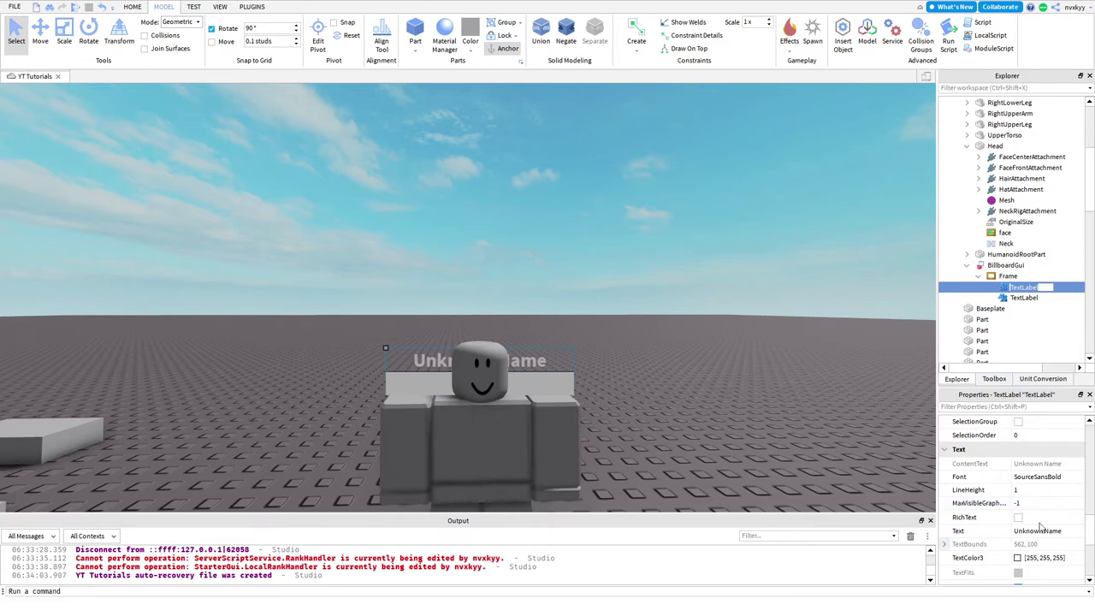
pyautogui.scroll(2, 1037, 515)
pyautogui.scroll(5, 1037, 513)
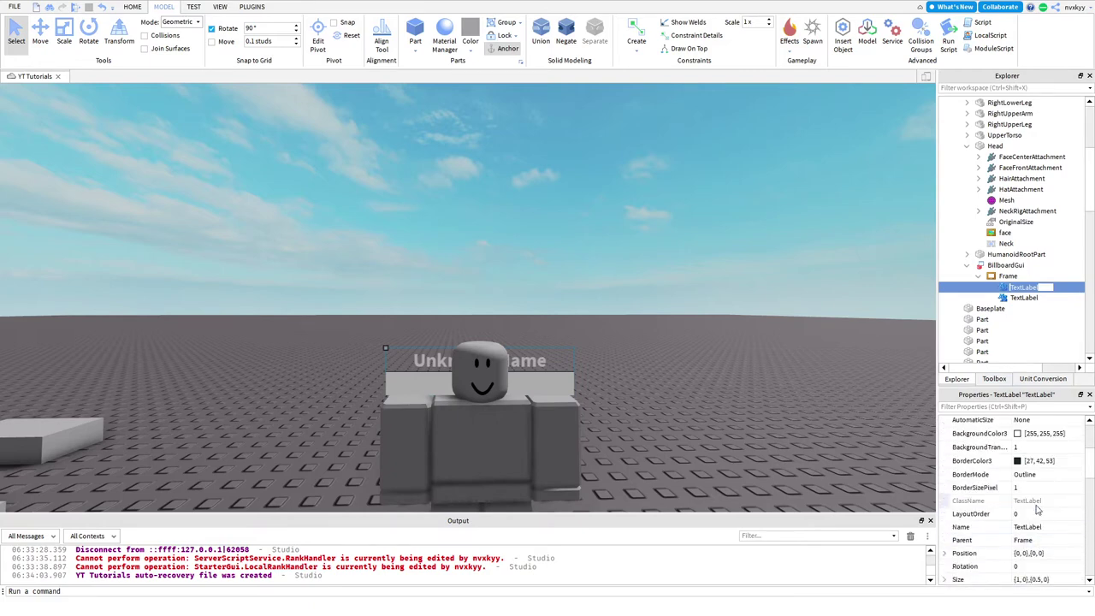
pyautogui.click(1040, 528)
pyautogui.write('p')
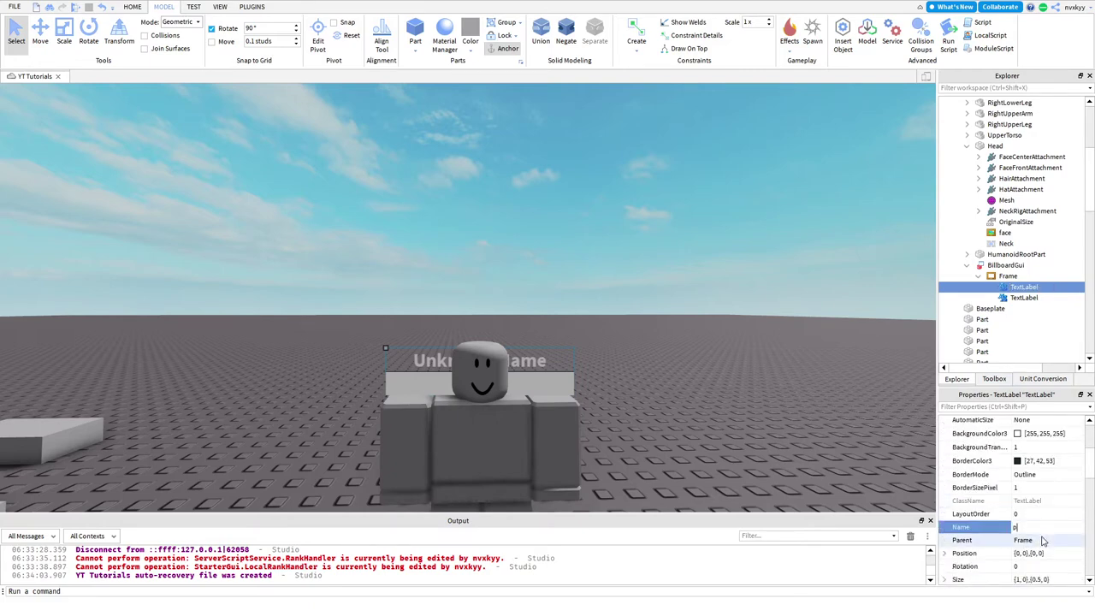
pyautogui.write('layerName')
pyautogui.press('Return')
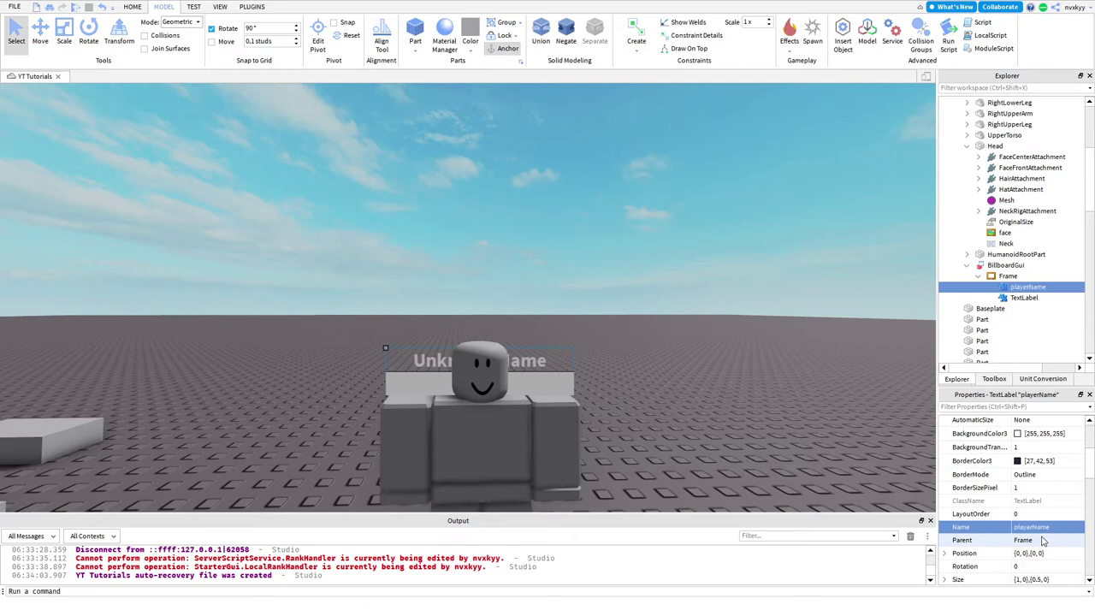
# Step: Rename the second TextLabel, the one for the rank, to playerRank
pyautogui.click(1024, 298)
pyautogui.click(1024, 527)
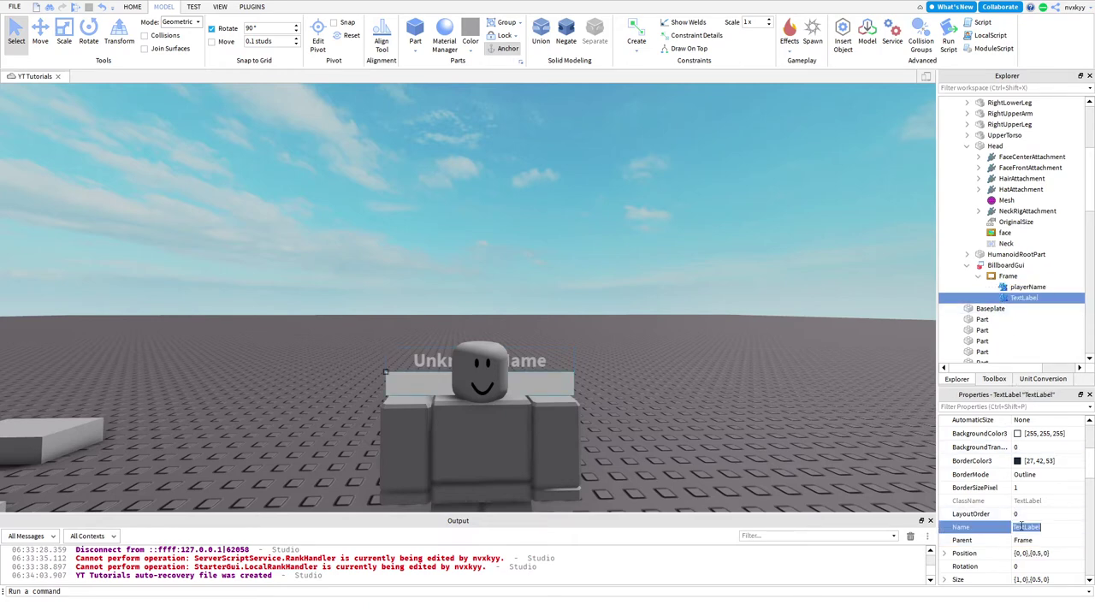
pyautogui.write('playerRank')
pyautogui.press('Return')
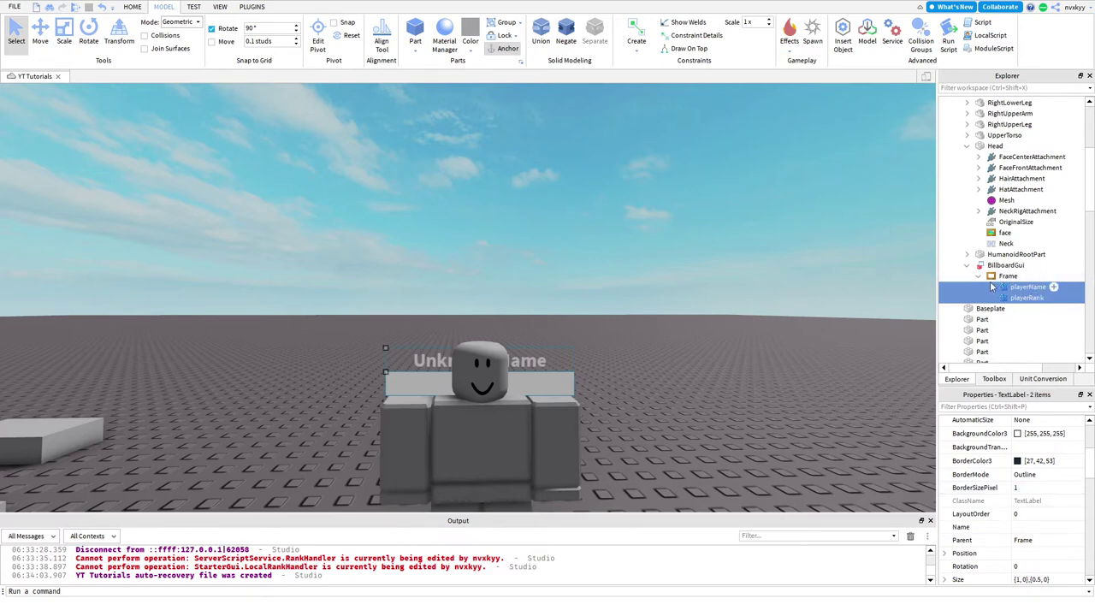
# Step: Rename the BillboardGui to rankOverhead
pyautogui.click(1009, 265)
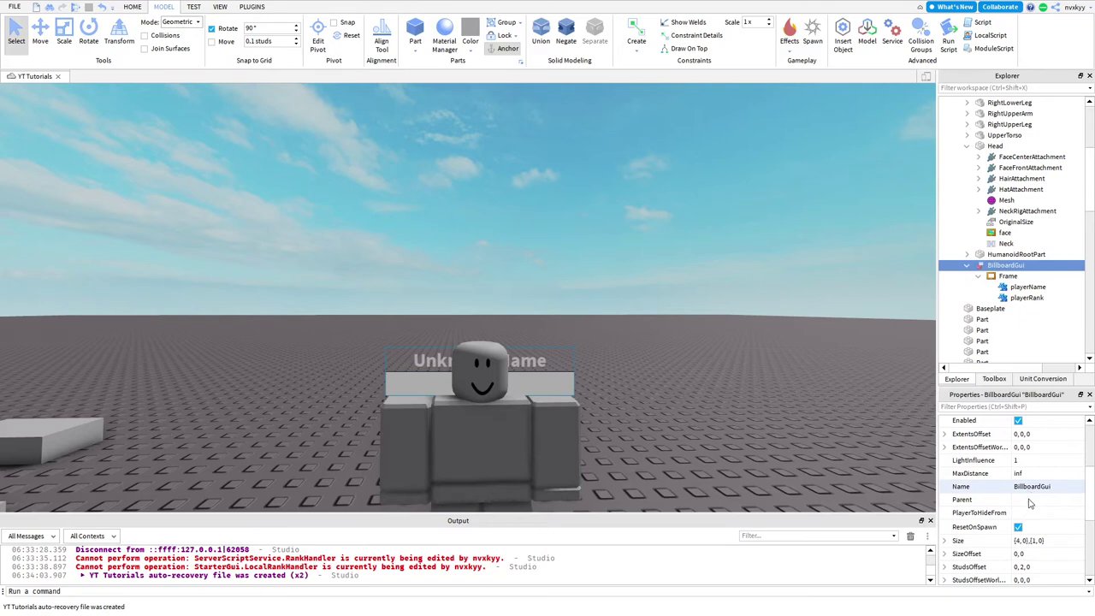
pyautogui.scroll(3, 1031, 502)
pyautogui.scroll(-8, 1031, 502)
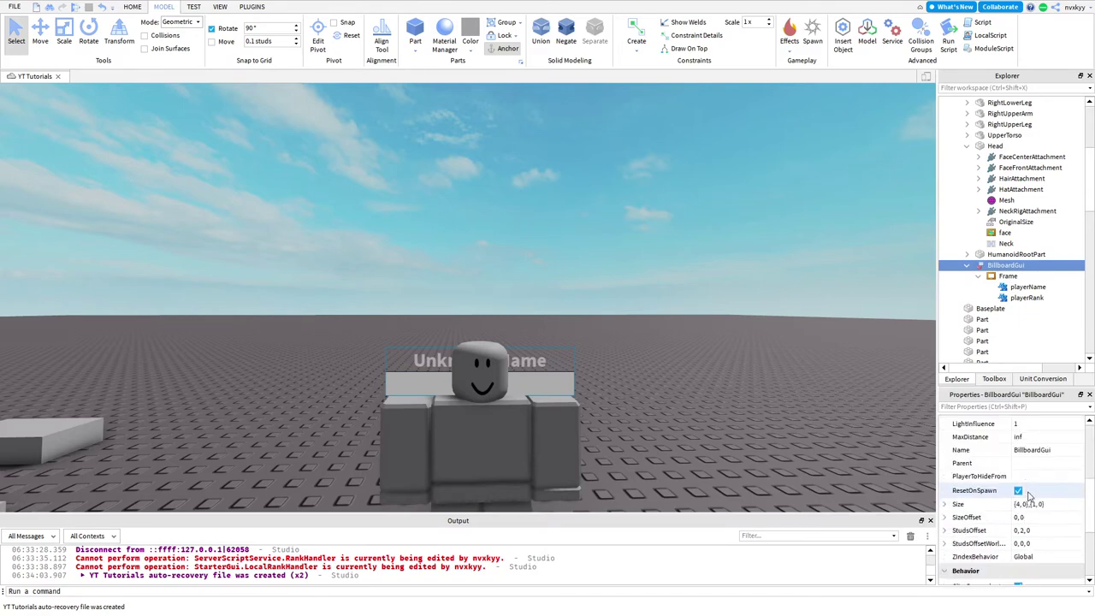
pyautogui.scroll(10, 1031, 497)
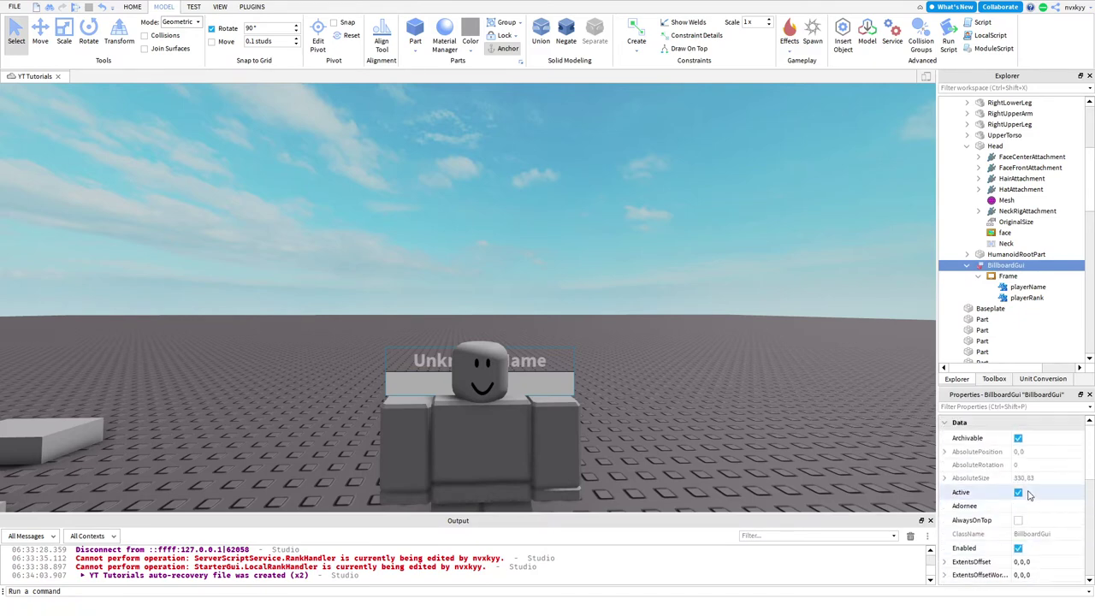
pyautogui.scroll(-3, 1029, 496)
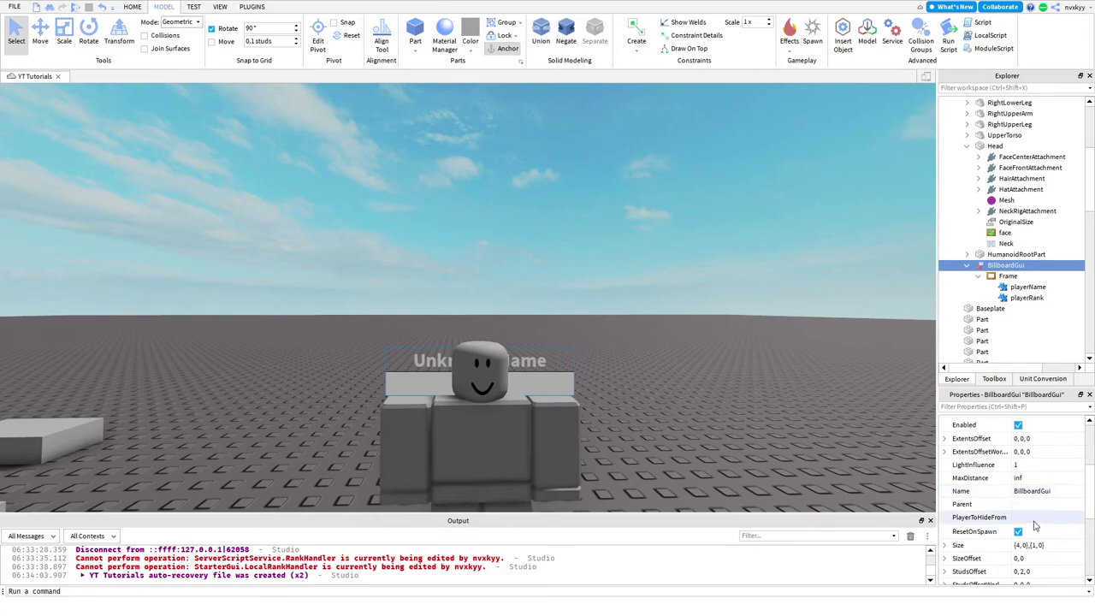
pyautogui.click(1027, 492)
pyautogui.write('rankOverhead')
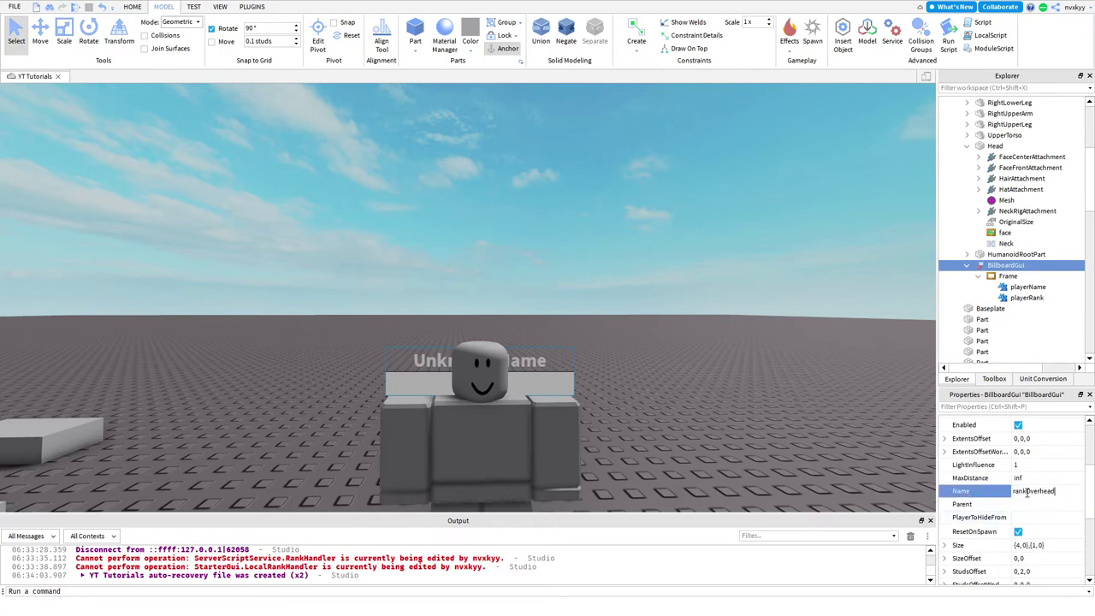
pyautogui.press('Return')
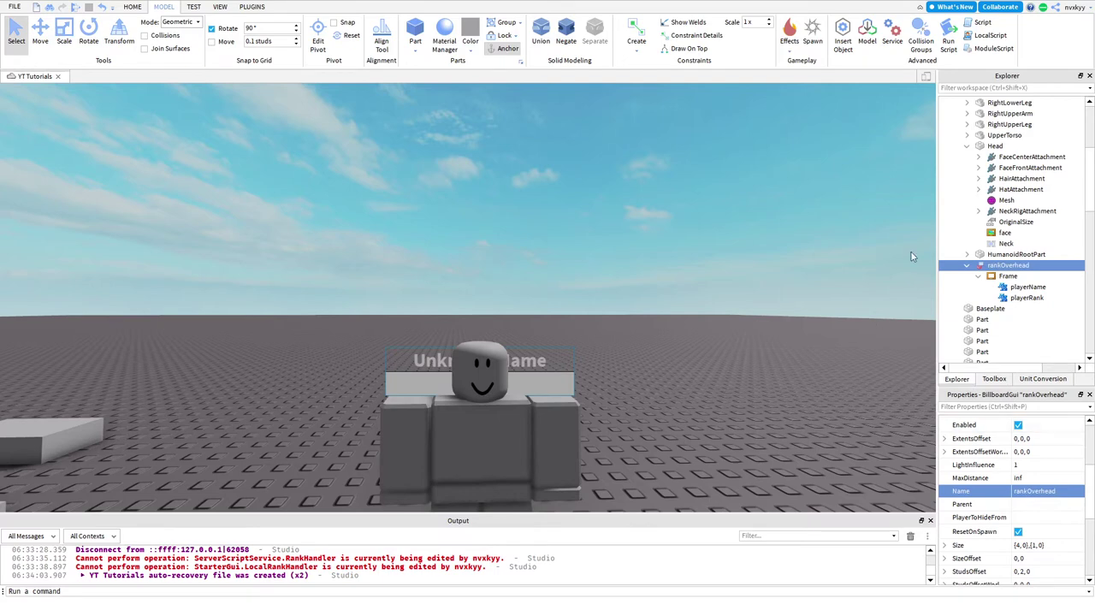
# Step: Make the playerRank label's background fully transparent by setting its BackgroundTransparency to 1
pyautogui.click(1008, 276)
pyautogui.click(1026, 286)
pyautogui.click(1027, 298)
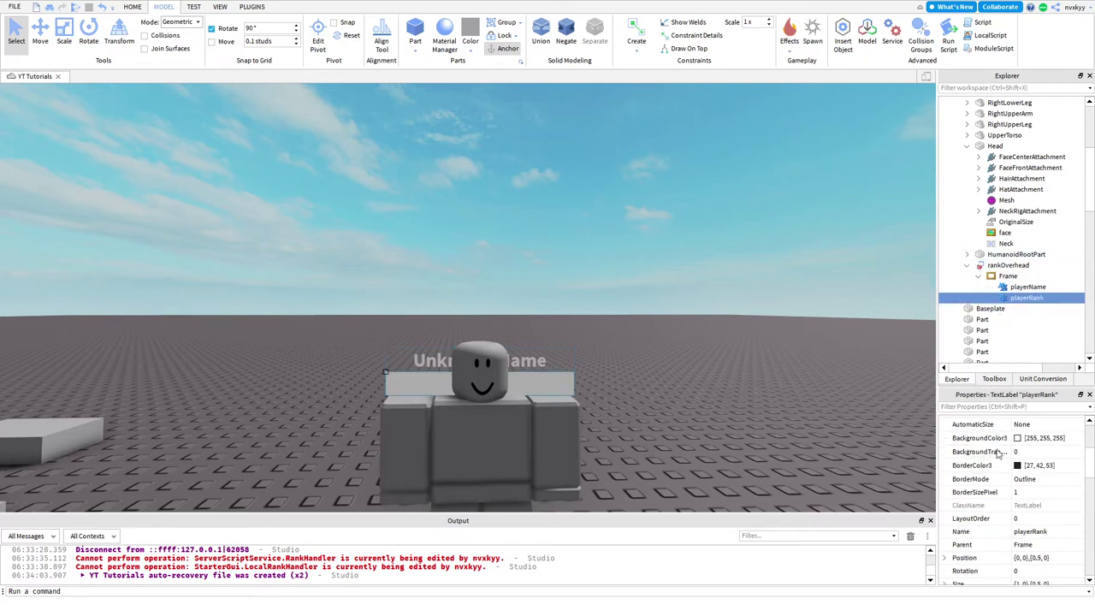
pyautogui.scroll(3, 1018, 503)
pyautogui.scroll(1, 1020, 502)
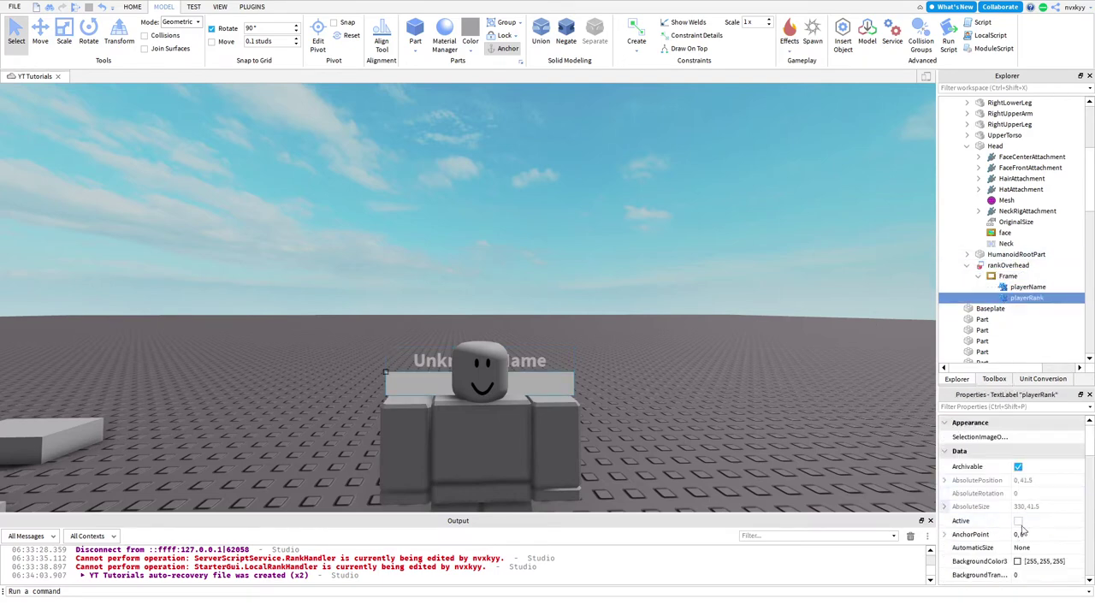
pyautogui.click(1024, 572)
pyautogui.write('1')
pyautogui.click(1008, 265)
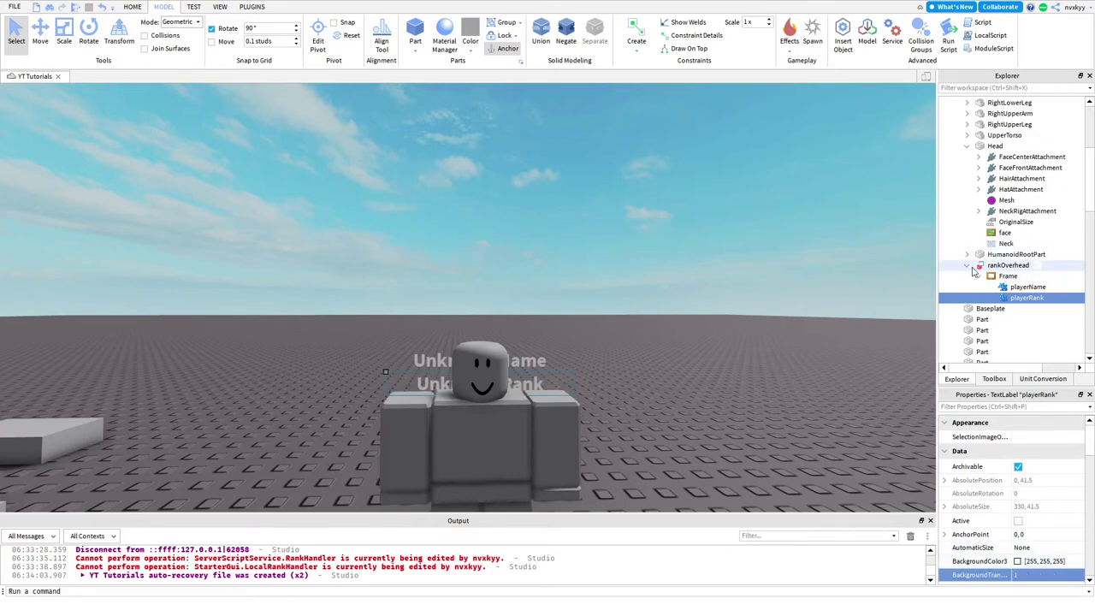
# Step: Add a new Script to ServerScriptService and place the rankOverhead BillboardGui inside it
pyautogui.click(967, 265)
pyautogui.moveTo(1008, 265); pyautogui.dragTo(989, 226)
pyautogui.click(1016, 218)
pyautogui.click(1027, 217)
pyautogui.click(978, 263)
pyautogui.moveTo(990, 249); pyautogui.dragTo(984, 241)
pyautogui.click(975, 239)
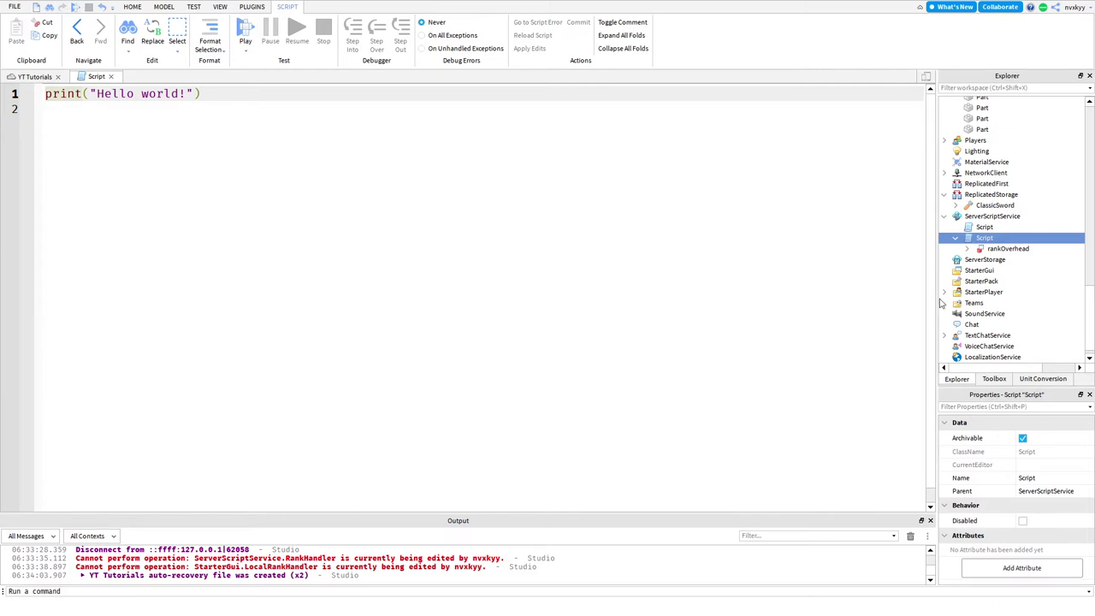
# Step: Rename the Script that contains rankOverhead to RankHandler
pyautogui.click(982, 251)
pyautogui.click(977, 241)
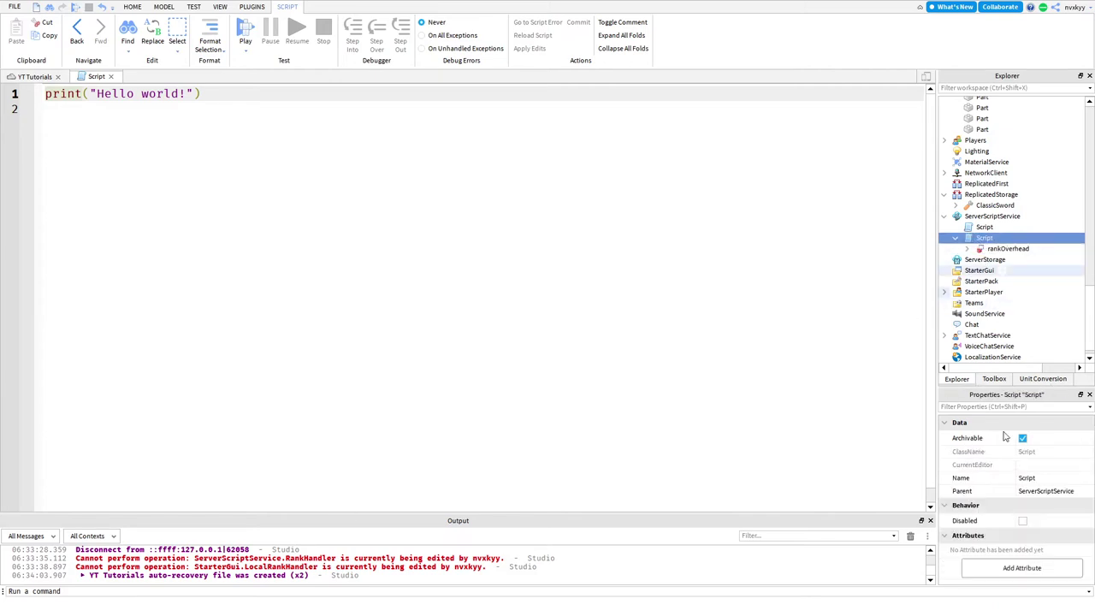
pyautogui.click(1024, 478)
pyautogui.write('RankHandler')
pyautogui.press('Return')
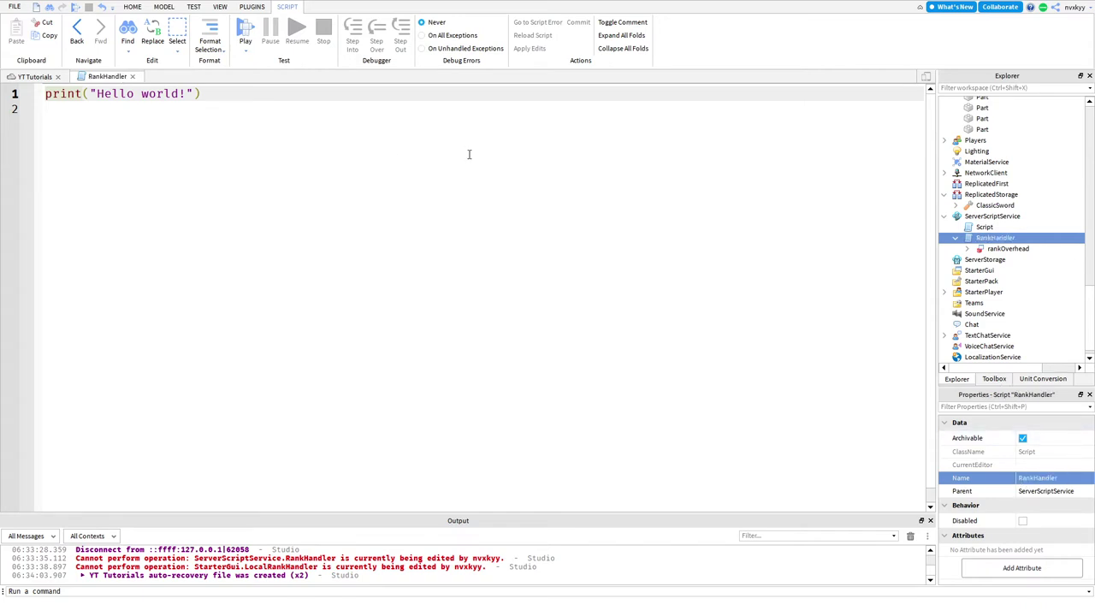
# Step: Replace the default code in the RankHandler script with a reference to the event game.Players.PlayerAdded
pyautogui.hotkey('ctrl', 'a')
pyautogui.press('BackSpace')
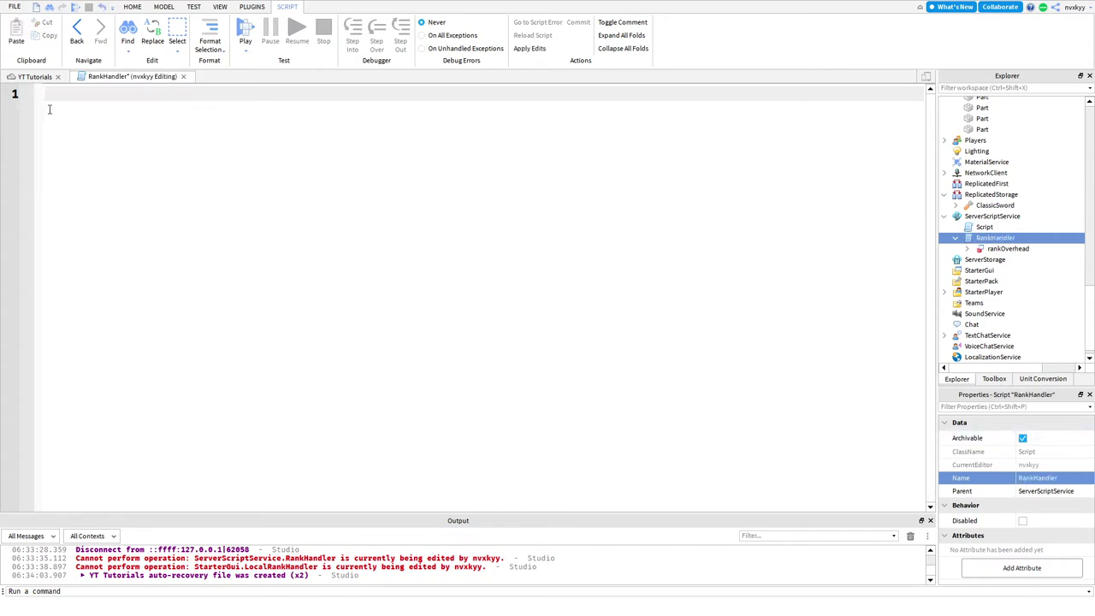
pyautogui.press('Return')
pyautogui.press('BackSpace')
pyautogui.write('gsm')
pyautogui.press('BackSpace')
pyautogui.write('ame.P')
pyautogui.press('Down')
pyautogui.press('Return')
pyautogui.write('.P')
pyautogui.press('Down')
pyautogui.press('Return')
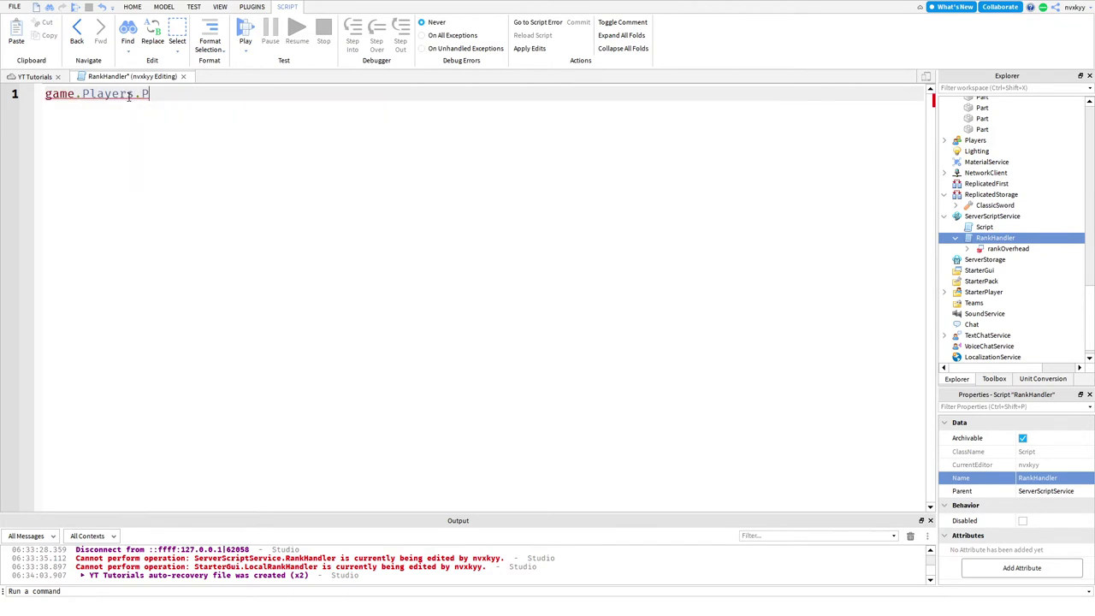
# Step: Connect the PlayerAdded event to an anonymous function(player) and open its empty body with the closing end)
pyautogui.write(':Connect()')
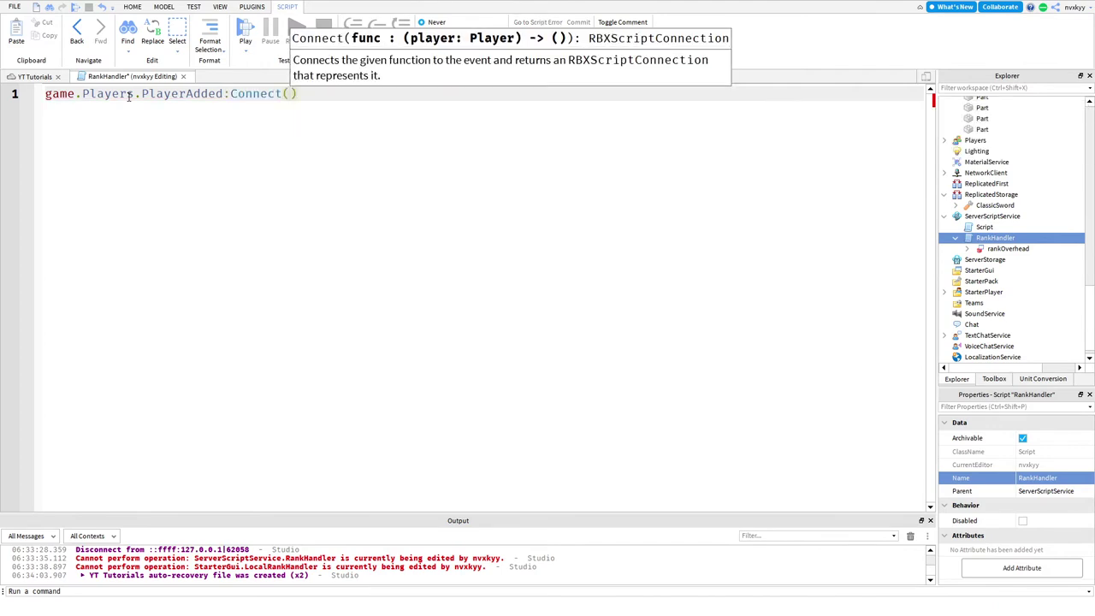
pyautogui.write('f')
pyautogui.press('Return')
pyautogui.write('(play')
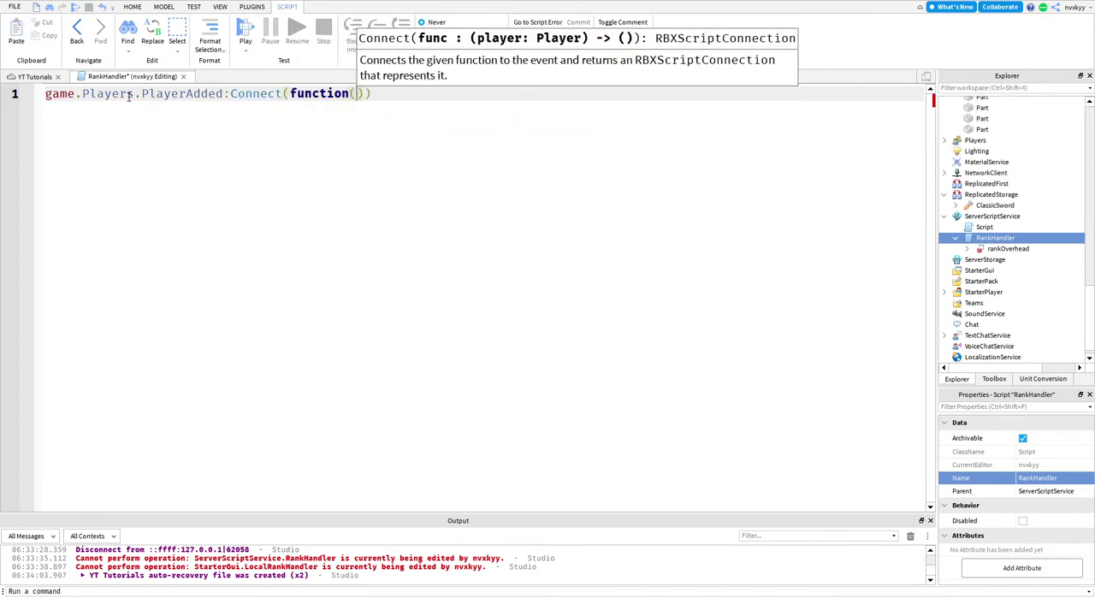
pyautogui.write('er)')
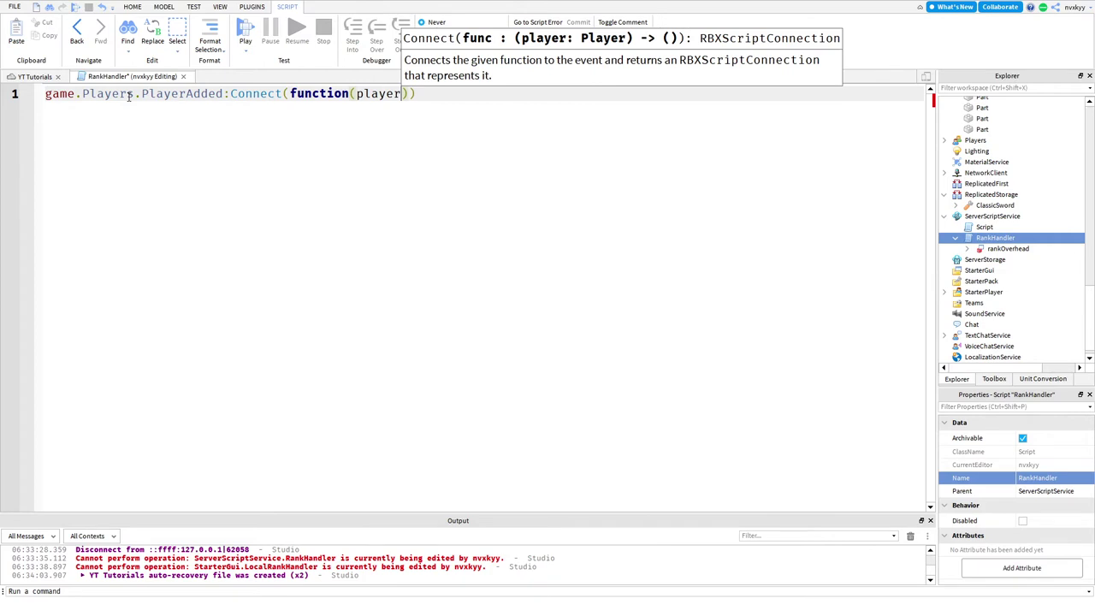
pyautogui.press('Return')
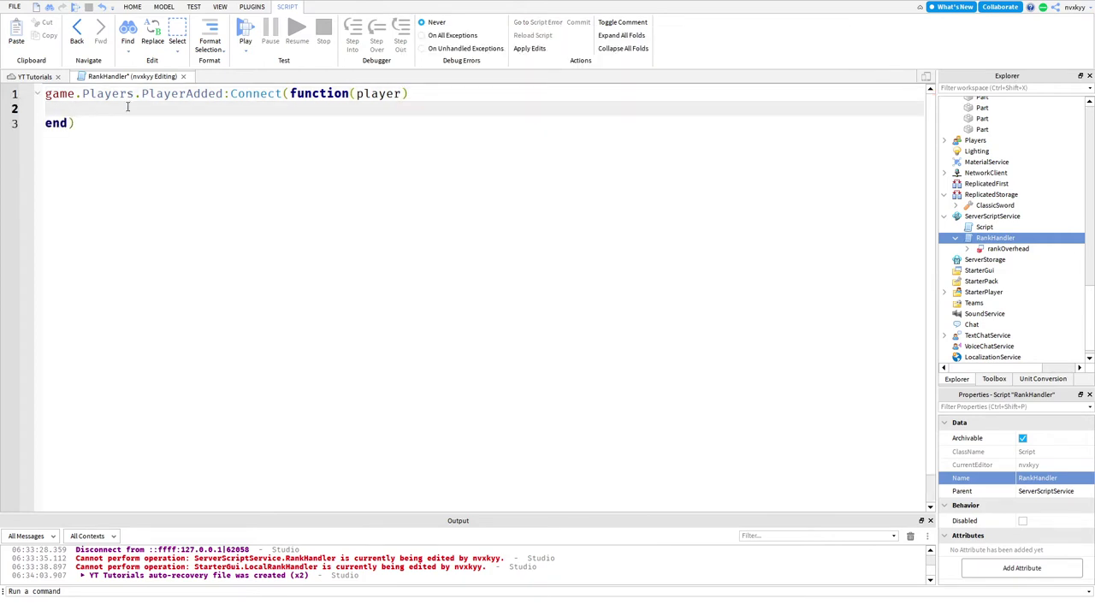
pyautogui.doubleClick(356, 94)
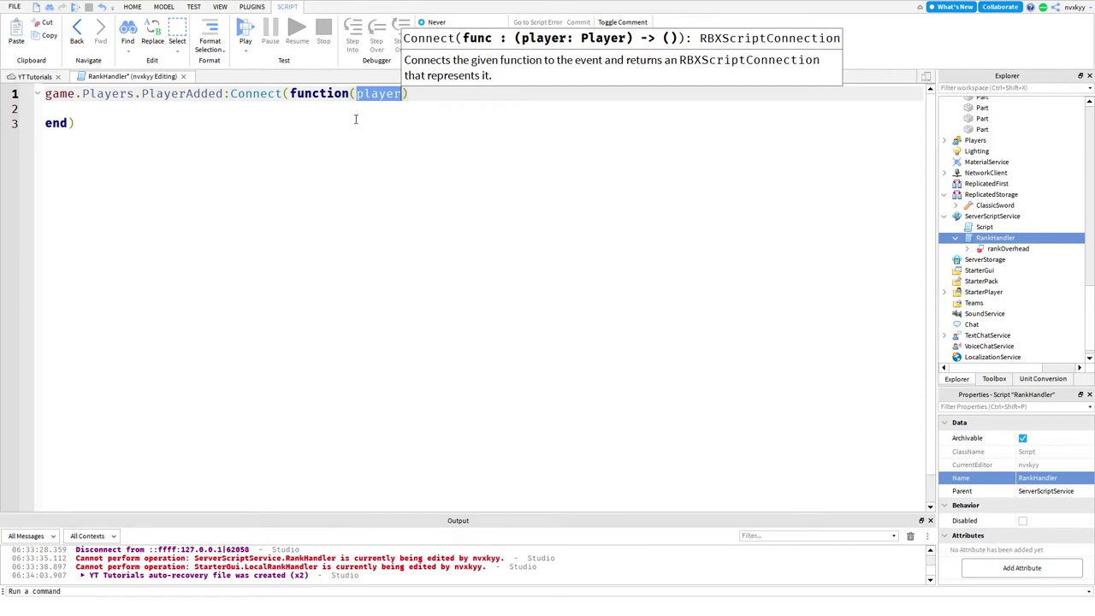
pyautogui.click(356, 120)
pyautogui.moveTo(46, 94); pyautogui.dragTo(128, 94)
pyautogui.doubleClick(364, 96)
pyautogui.click(163, 110)
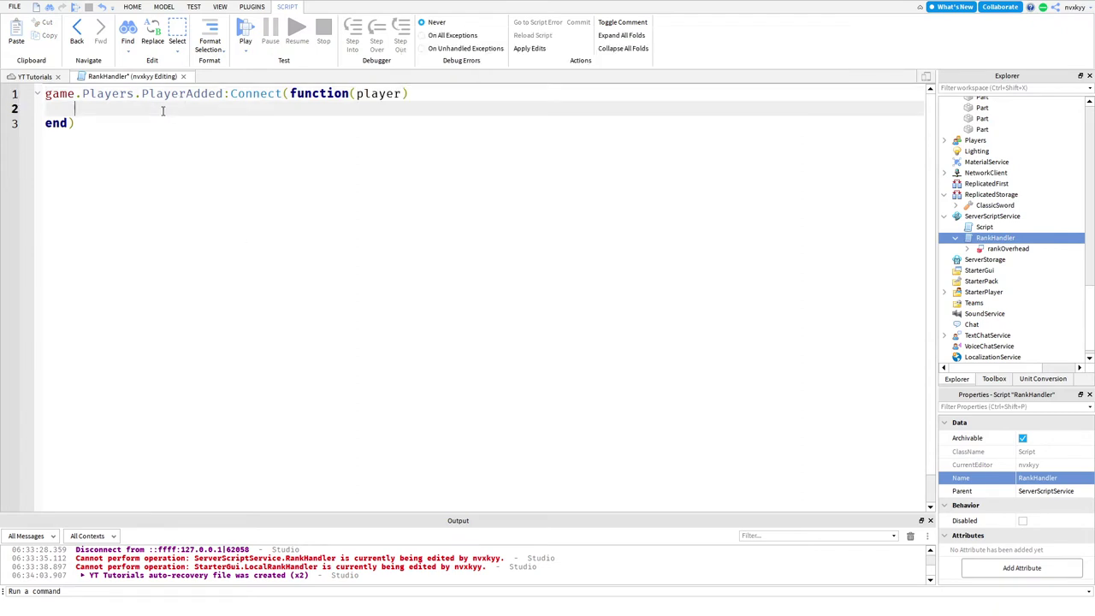